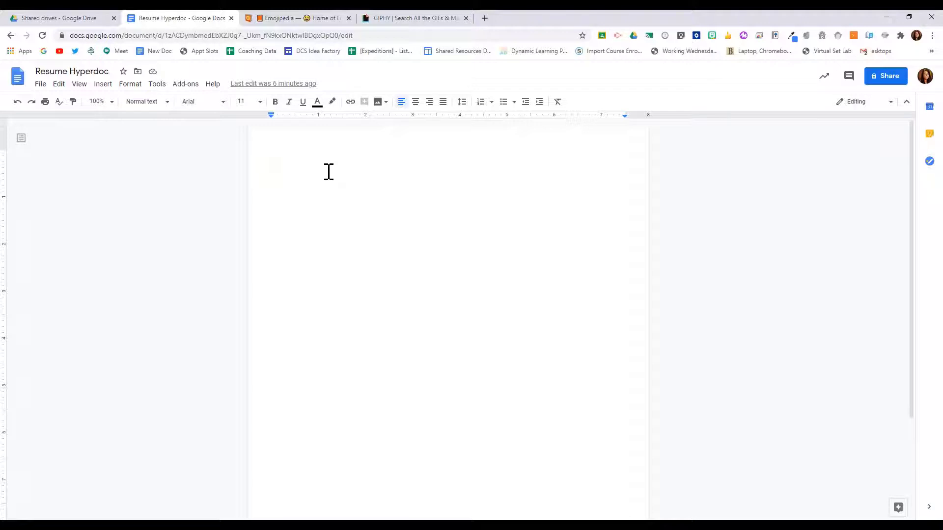
- Enter 'Resume Learning' as the first line and start a new line below it
type("Resume ")
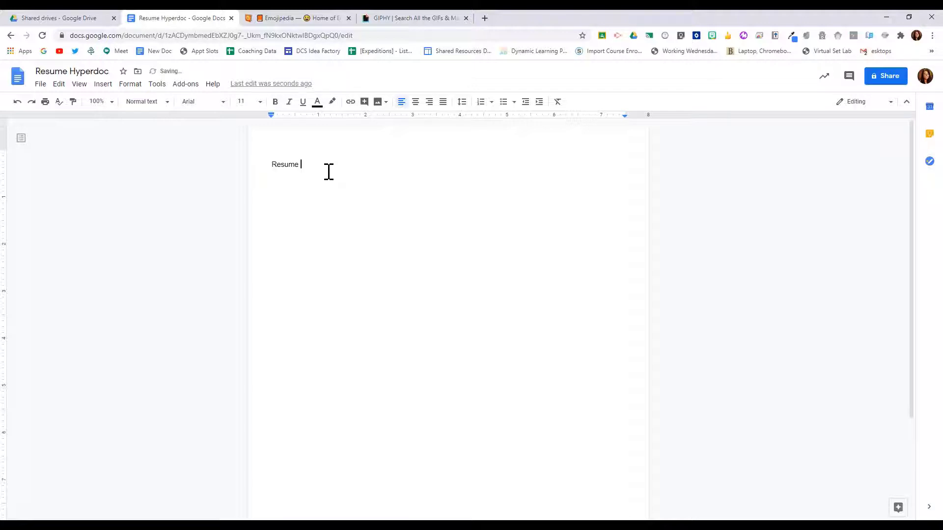
type("Learning")
key("Return")
- Insert a 2x1 table below the title and narrow its left column
left_click(109, 87)
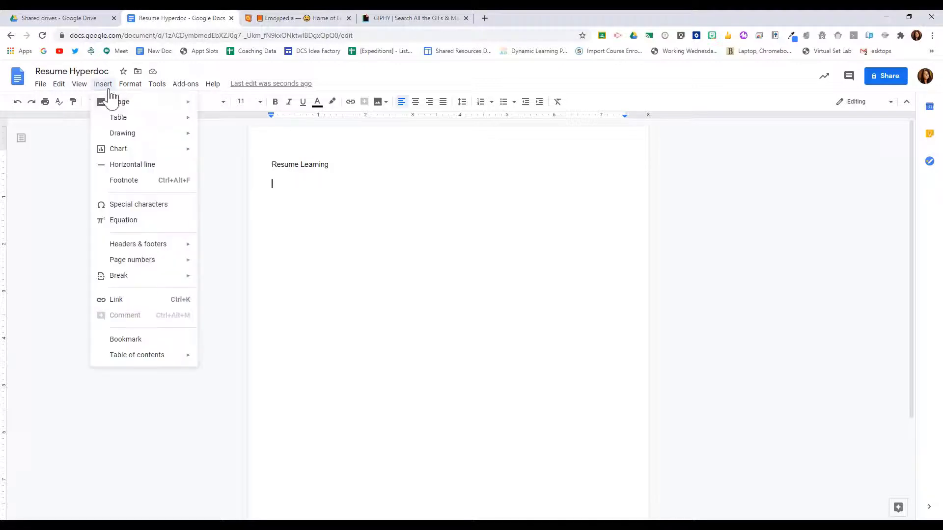
mouse_move(162, 118)
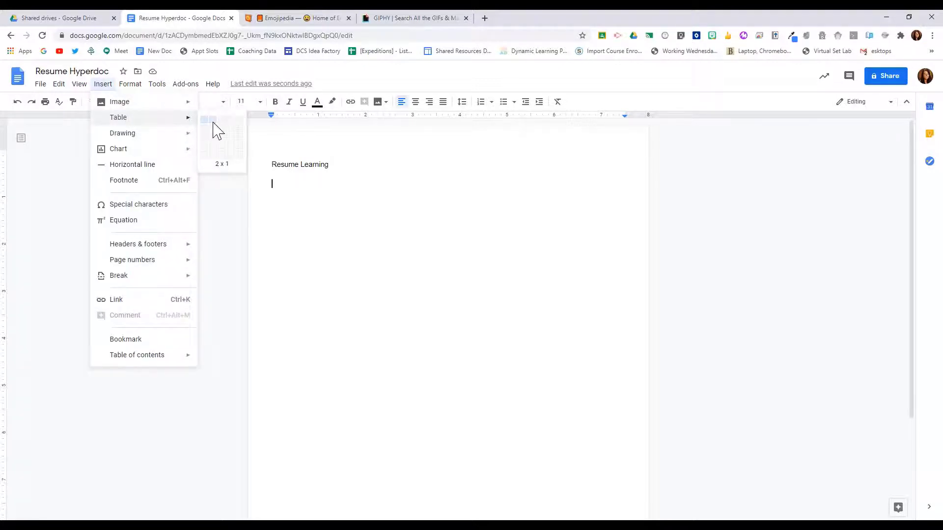
left_click(216, 130)
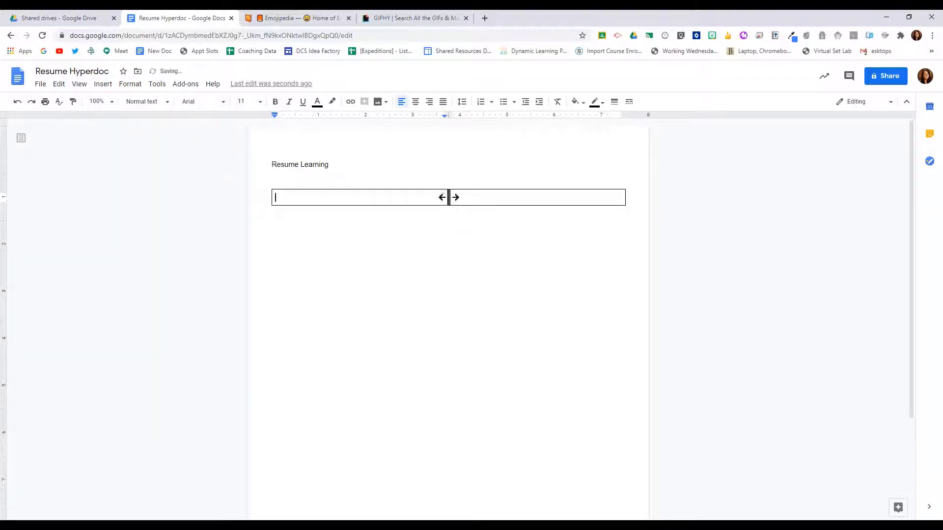
left_click_drag(449, 198, 357, 198)
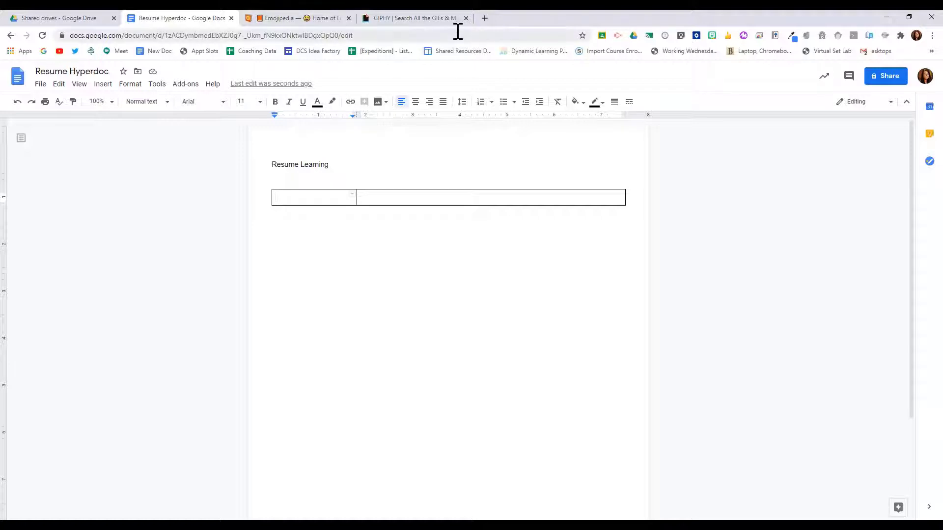
- Label the first table 'Prior Knowledge' and add a matching second table labelled 'Engage & Explore'
type("Prior Knowledge")
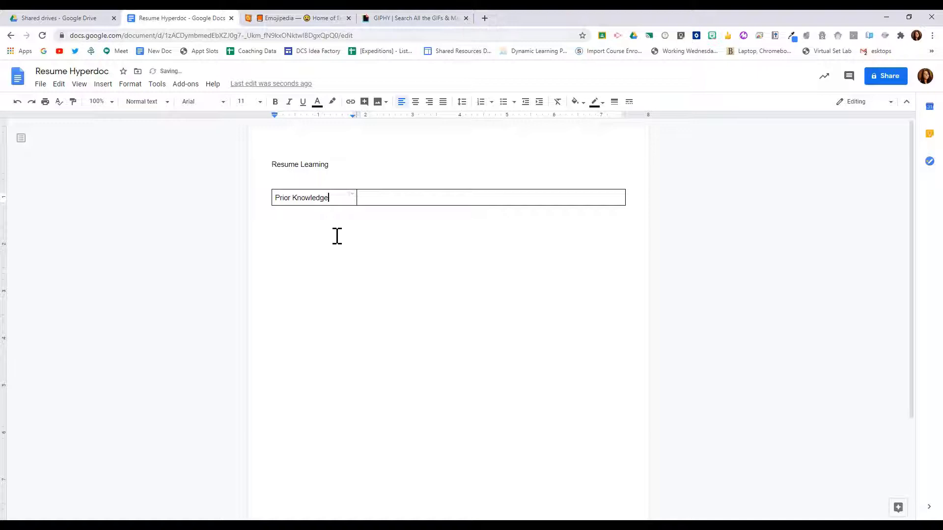
left_click(328, 237)
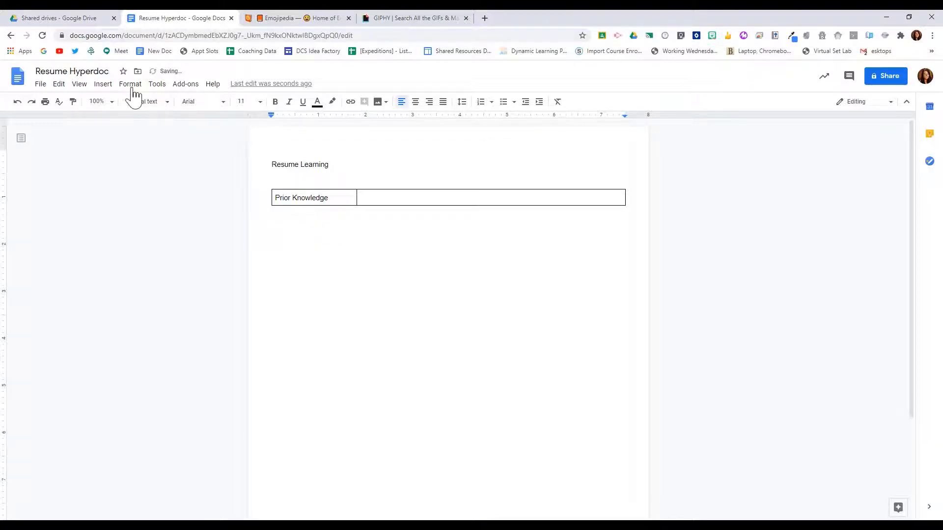
left_click(103, 83)
mouse_move(134, 120)
left_click(217, 128)
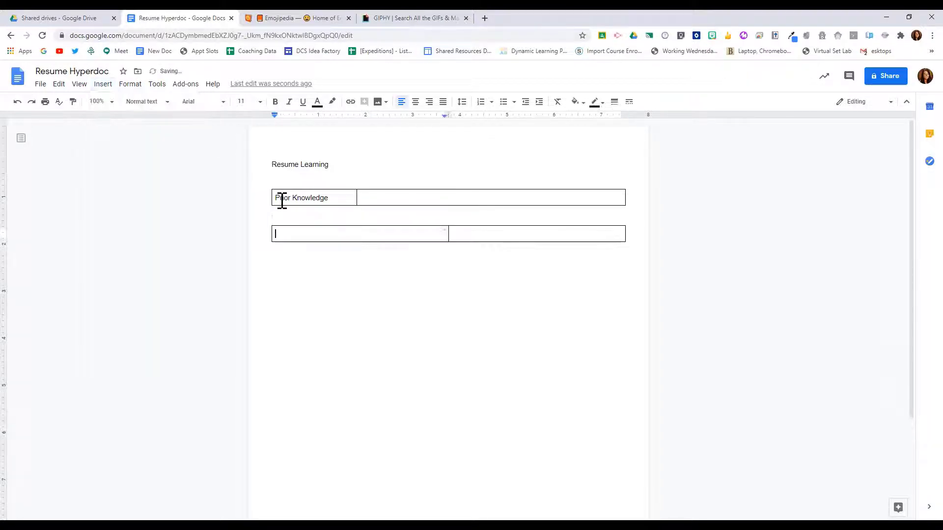
left_click_drag(449, 237, 357, 235)
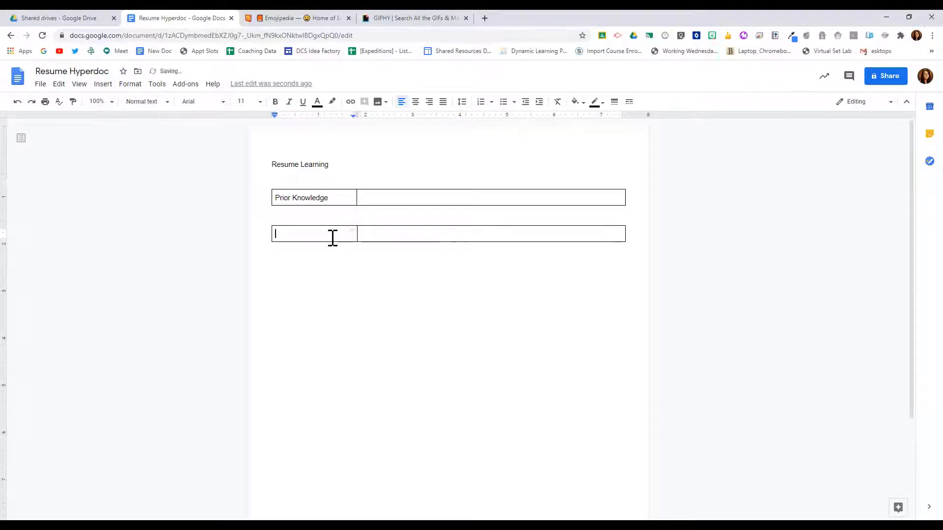
type("Engage & Explore")
- Copy the Engage & Explore table, paste it below, and relabel the copy 'Apply/Create'
left_click_drag(373, 234, 328, 234)
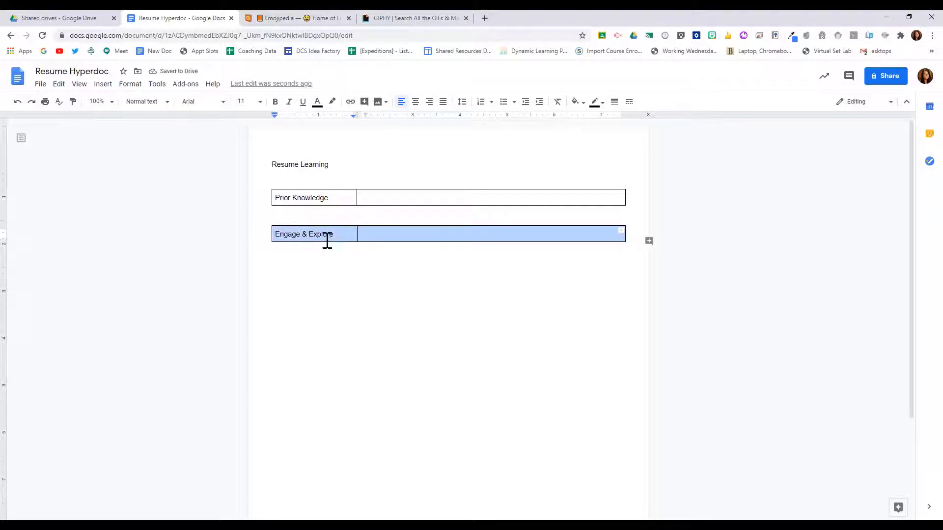
key("ctrl+c")
left_click(323, 281)
key("ctrl+v")
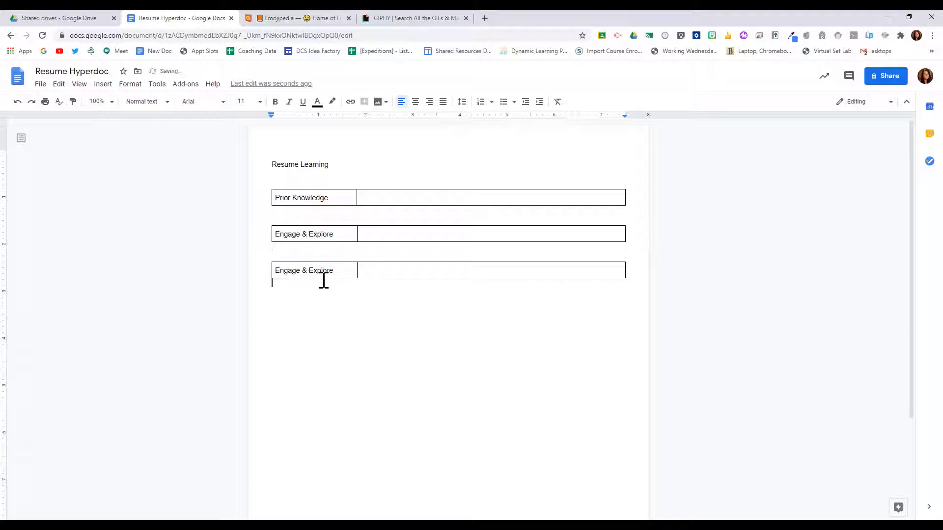
scroll(221, 295, "down", 1)
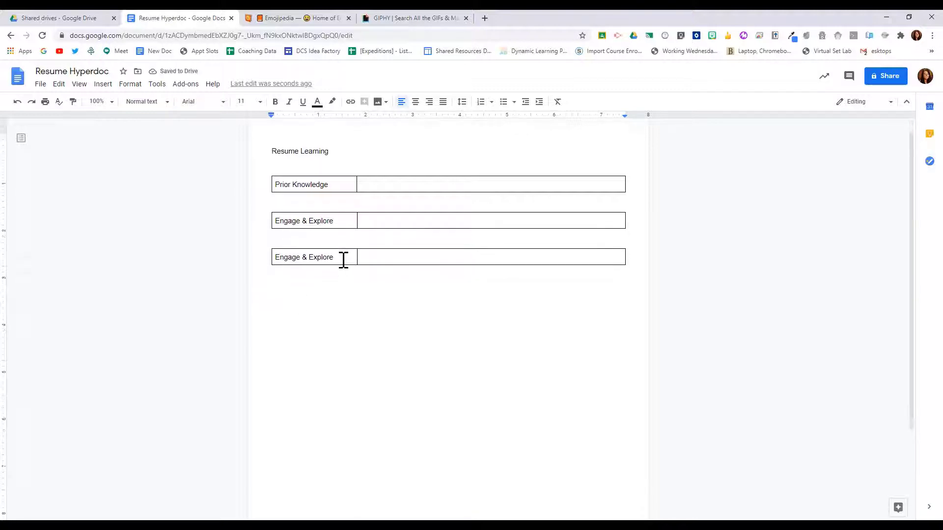
left_click_drag(308, 251, 327, 254)
triple_click(327, 254)
type("Ap")
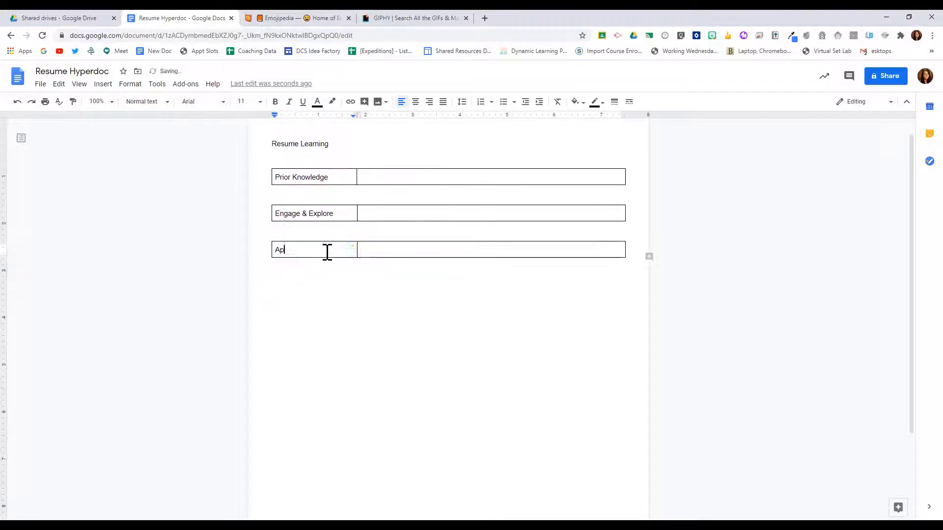
type("ply/Create")
- Paste two more table copies, labelled 'Share' and 'Self-Assess'
left_click(303, 289)
key("ctrl+v")
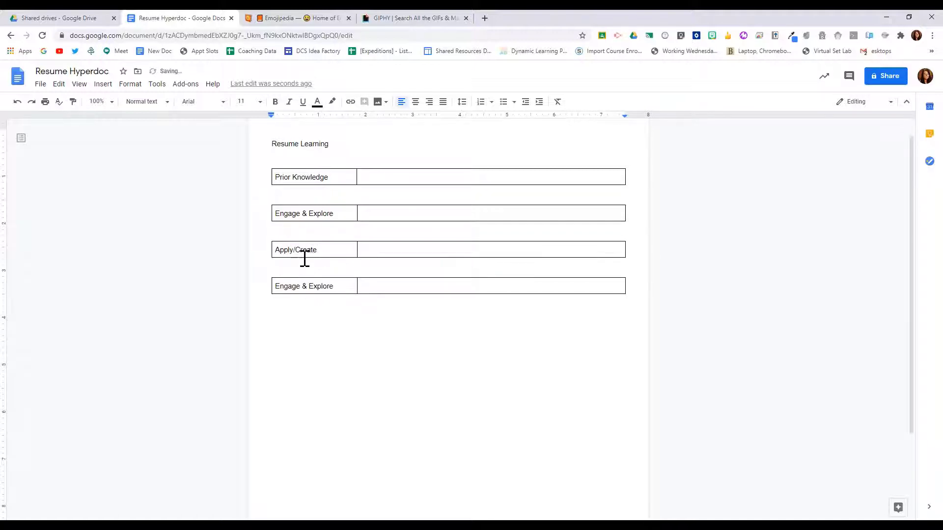
triple_click(308, 288)
type("Share")
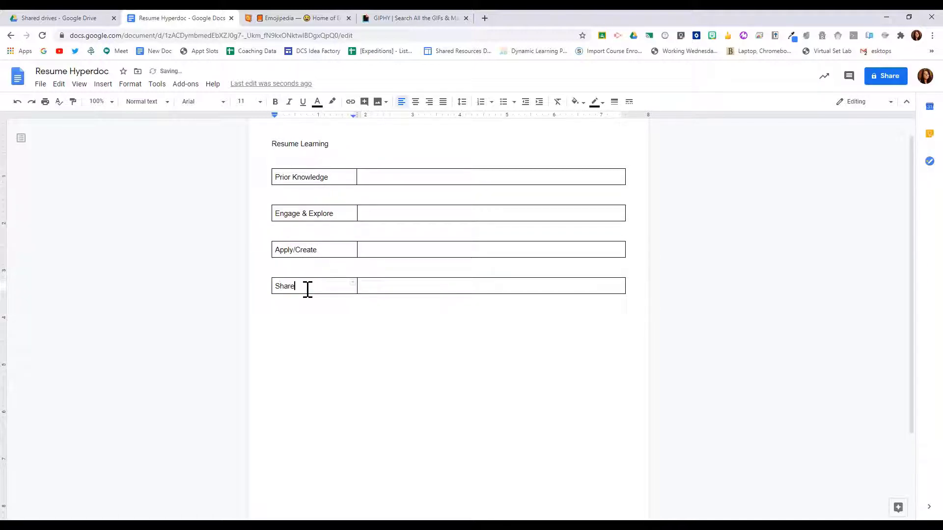
left_click(312, 326)
key("ctrl+v")
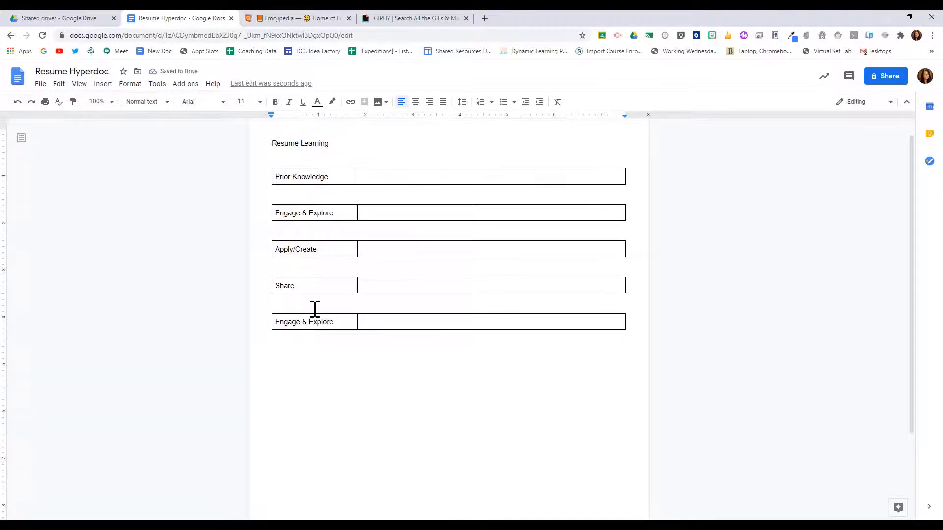
triple_click(314, 326)
type("S")
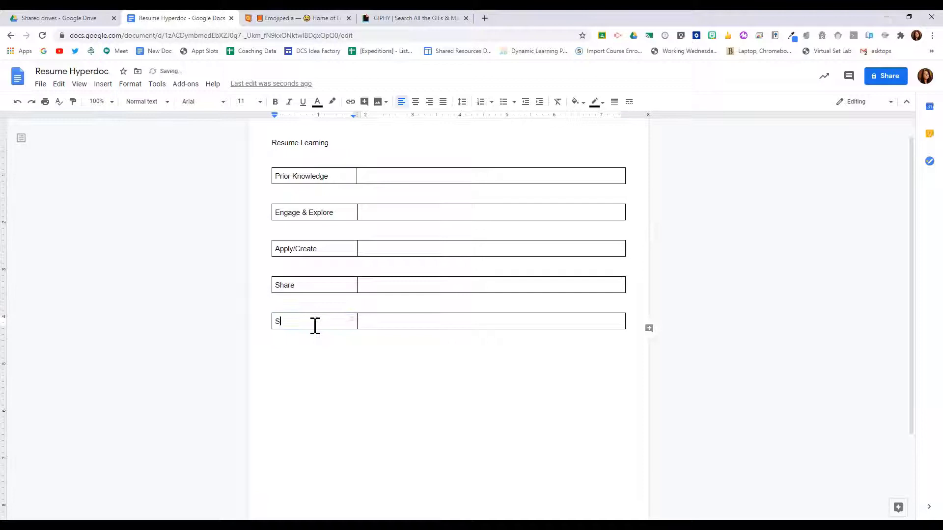
type("elf-Assess")
left_click(387, 173)
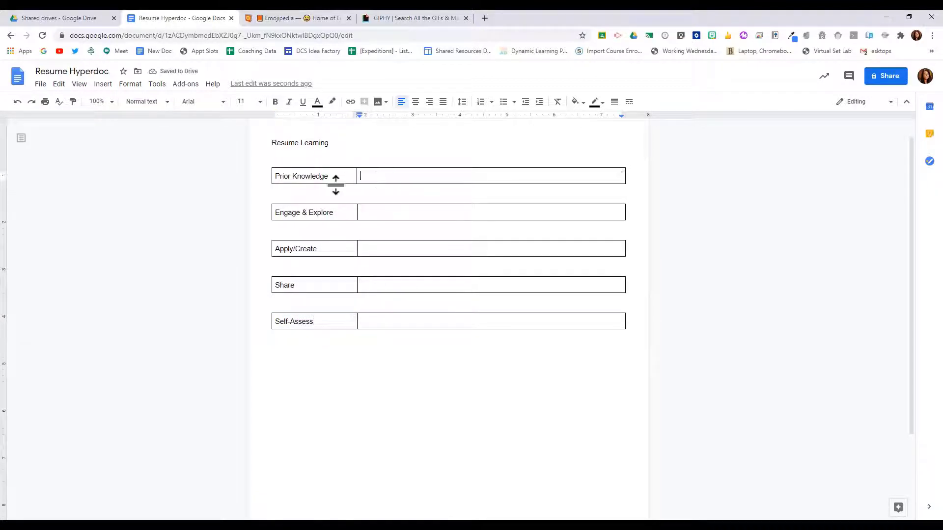
- Beside Prior Knowledge, write 'What do you already know about Resumes?' with a 1x1 answer box below
left_click(329, 177)
left_click(383, 176)
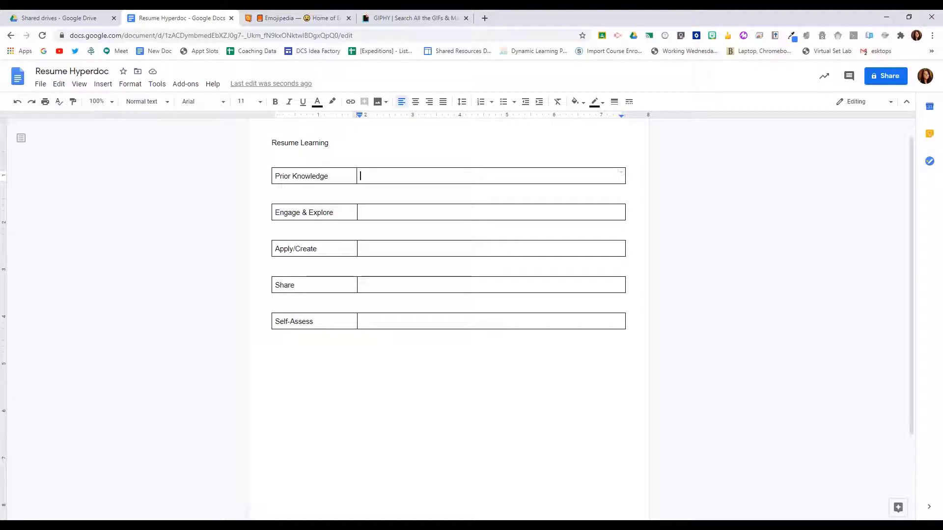
type("What do y")
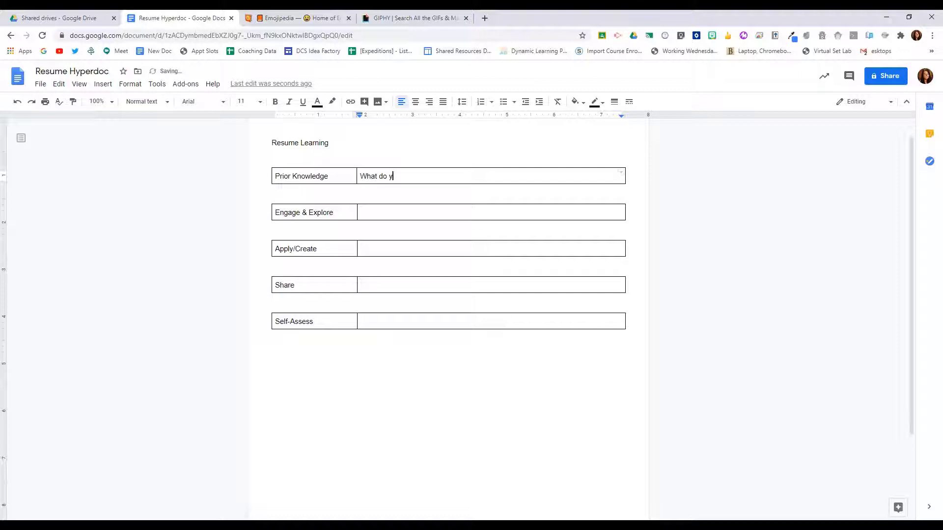
type("ou already know about ")
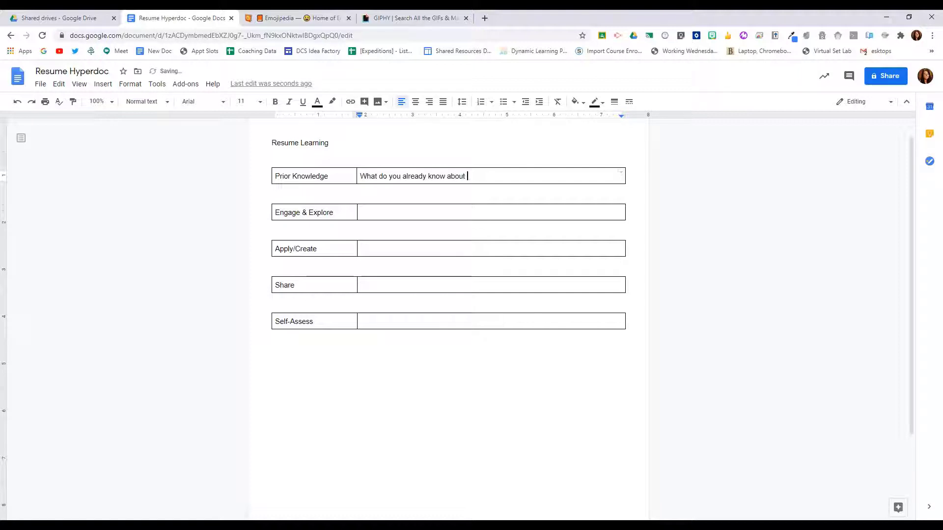
type("Resumes?")
key("Return")
key("Return")
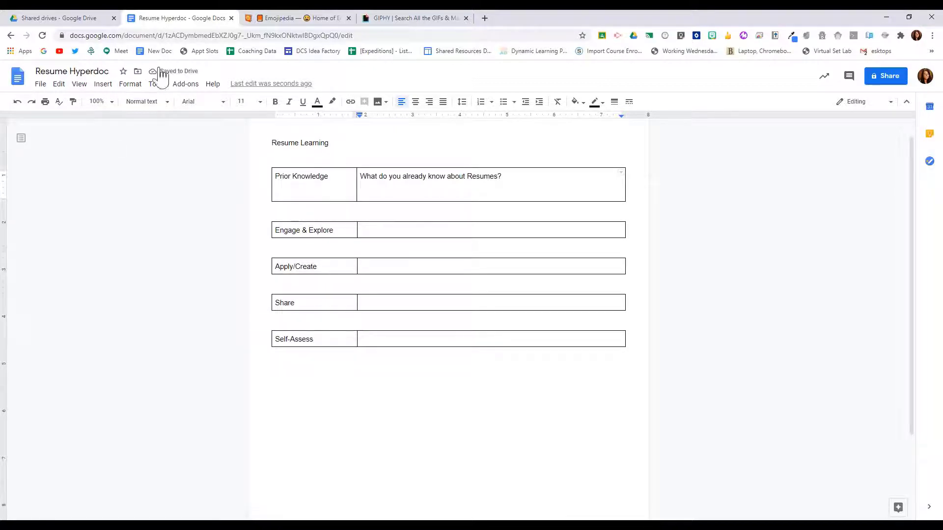
left_click(104, 85)
mouse_move(150, 123)
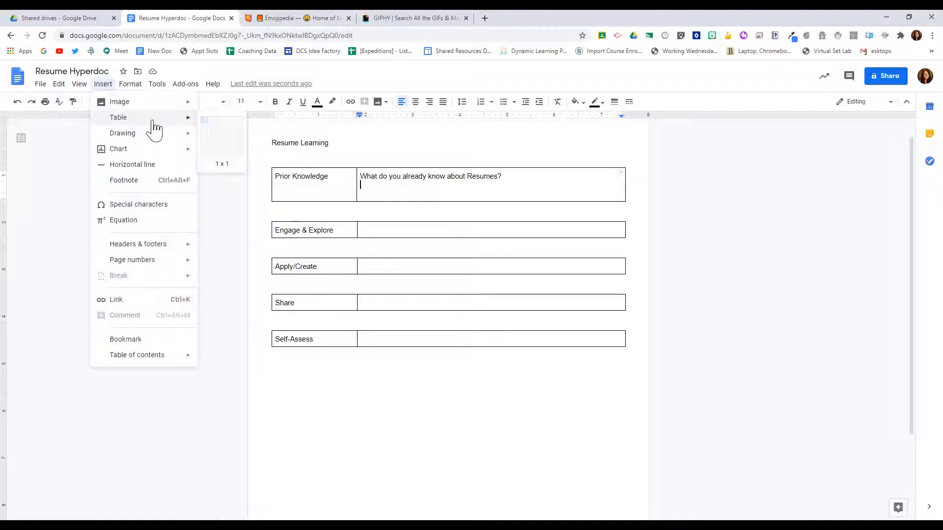
left_click(206, 130)
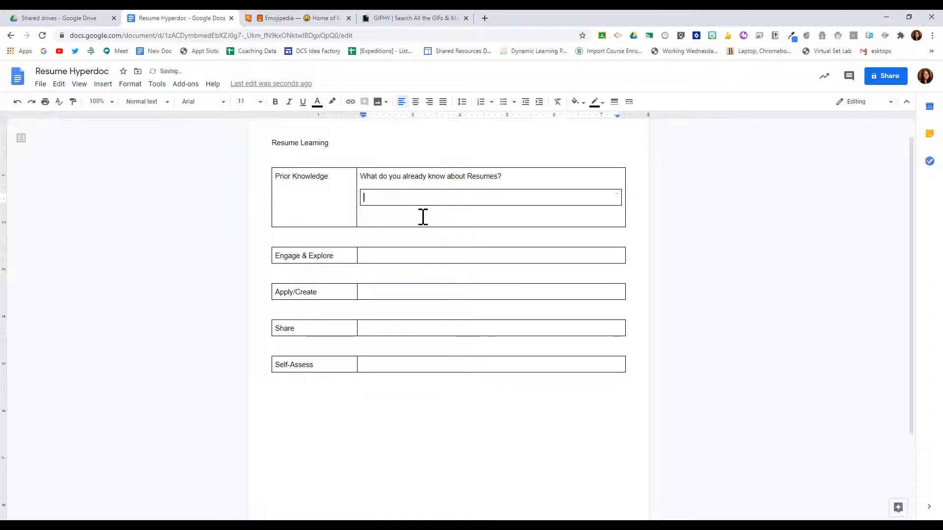
- Add 'Where have you seen a resume before?' followed by another 1x1 answer box
left_click(421, 217)
type("Where have you se")
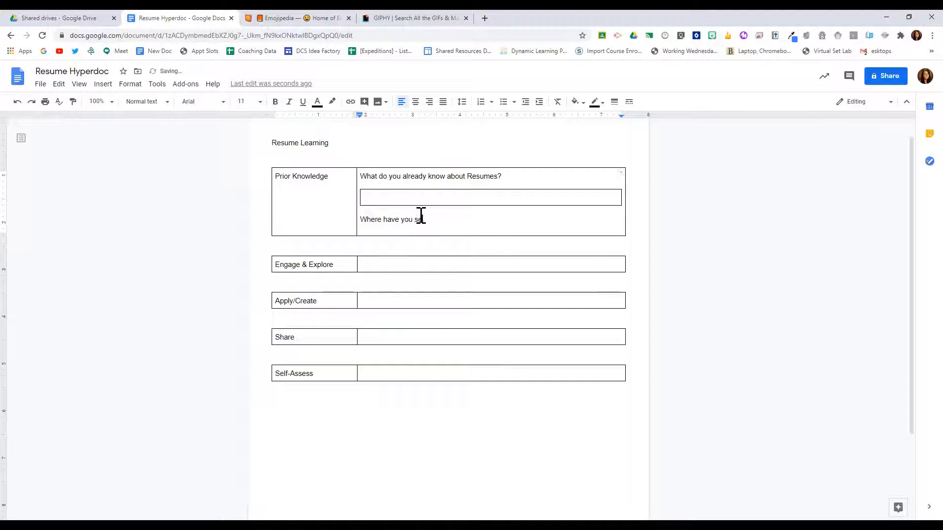
type("en a resume before?")
key("Return")
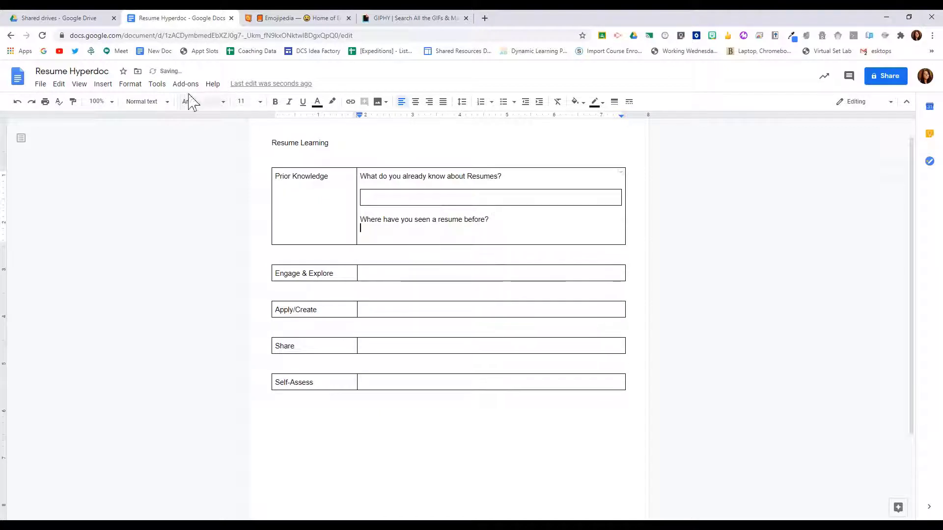
left_click(103, 84)
mouse_move(120, 118)
left_click(205, 131)
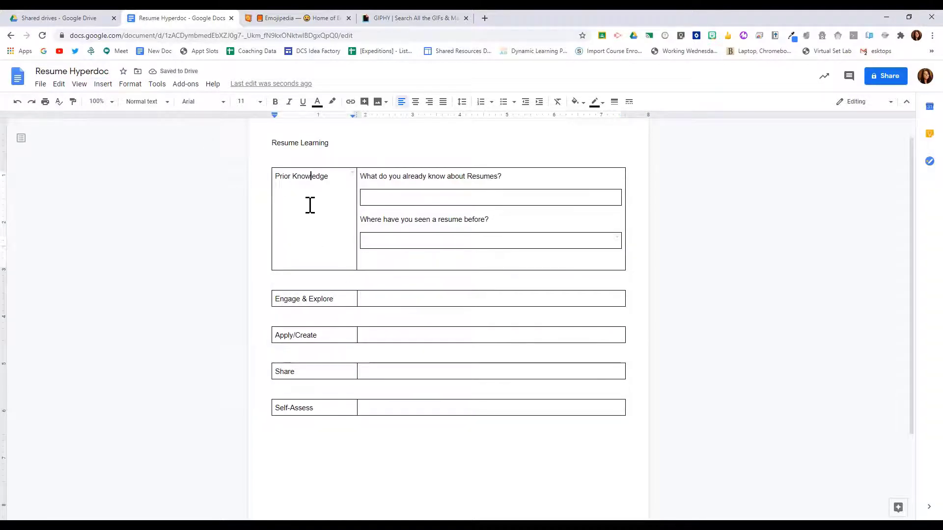
- Insert a 'knowledge' GIF from the Goophy add-on into the Prior Knowledge cell and shrink it
left_click(186, 84)
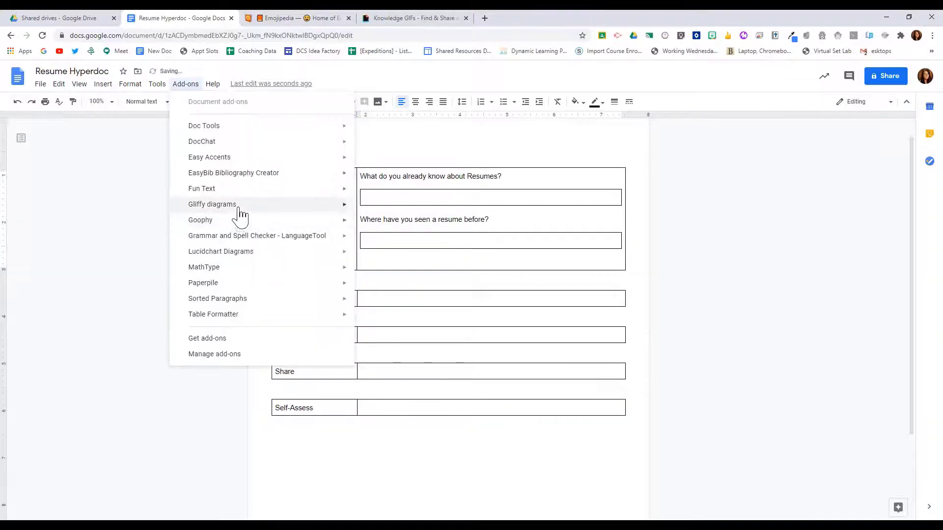
mouse_move(242, 221)
left_click(375, 225)
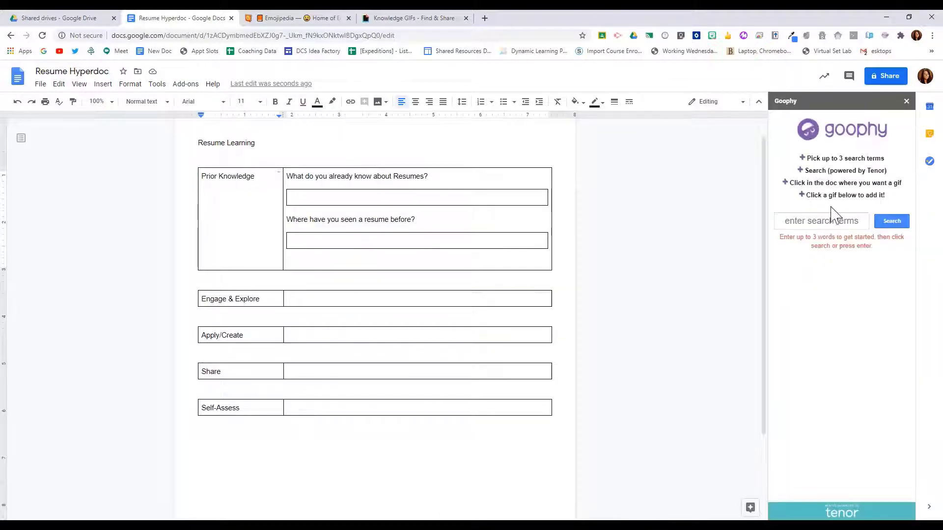
left_click(836, 222)
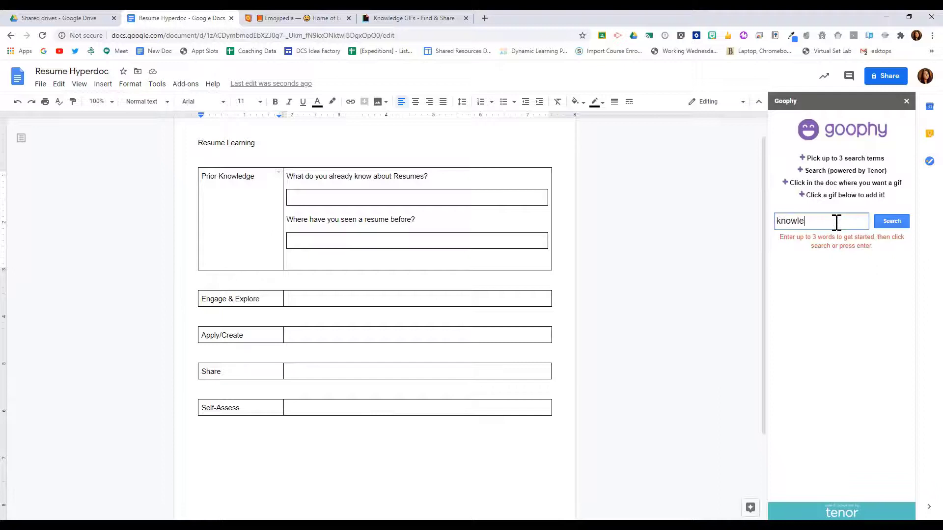
left_click_drag(837, 304, 250, 229)
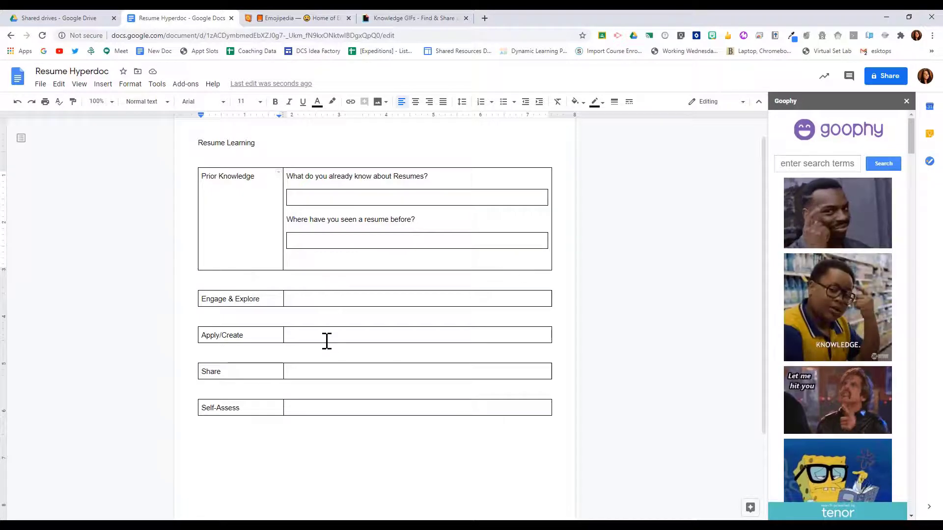
left_click_drag(447, 189, 153, 386)
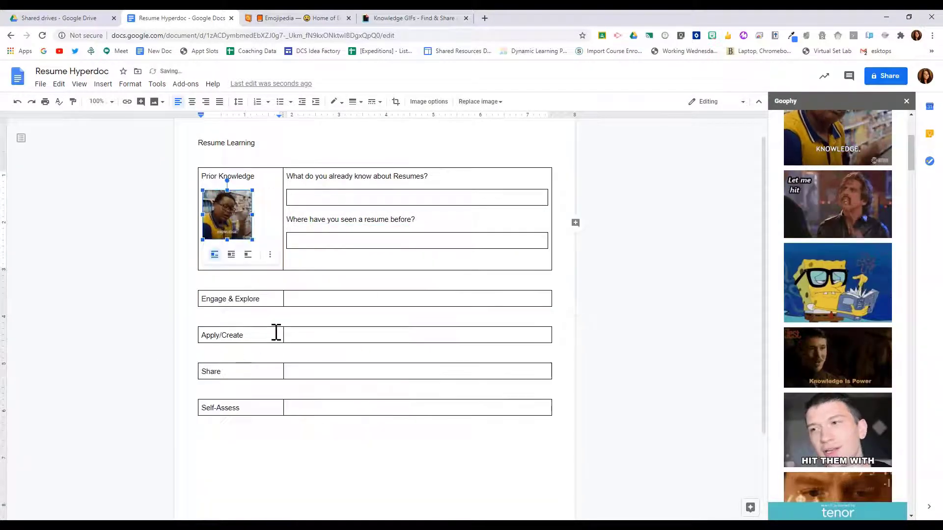
left_click(372, 260)
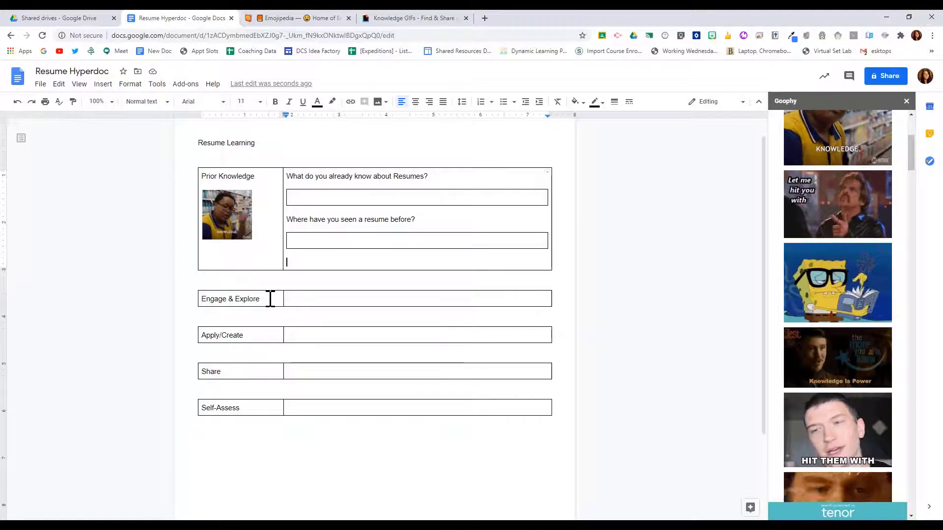
- Write 'Take a look at this link and review the resumes' in the Engage & Explore cell, then open a new tab
left_click(324, 301)
type("Ta")
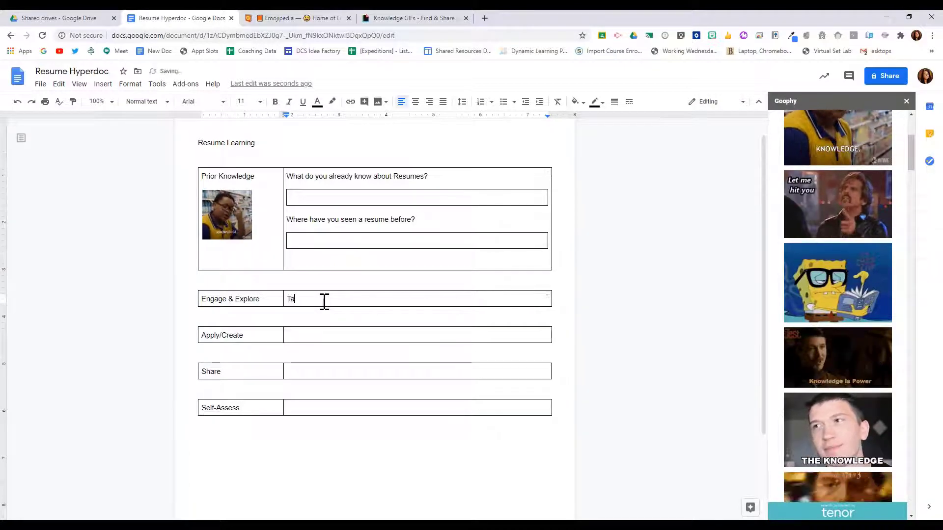
type("ke a look at this l")
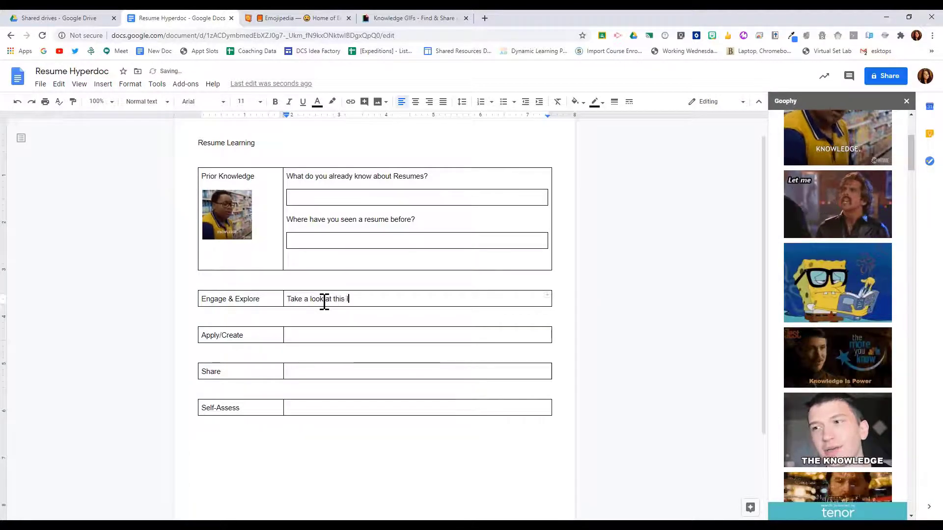
type("ink and review the resumes")
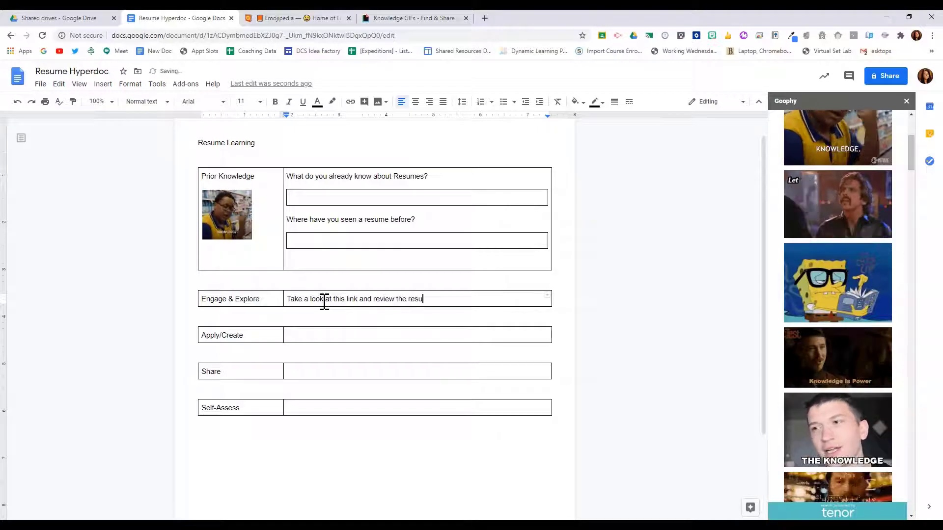
left_click(485, 18)
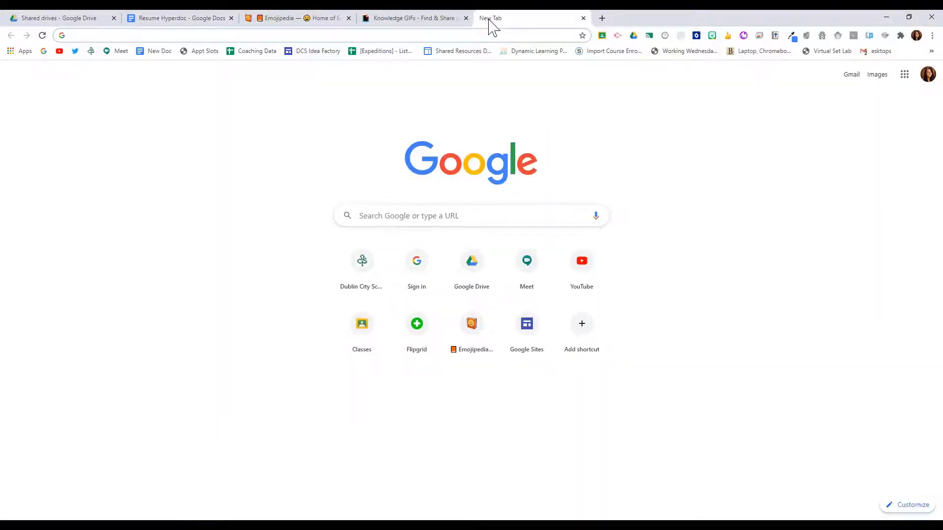
- Search Google for 'resume examples' and open the resumegenius.com examples result
type("resume examples")
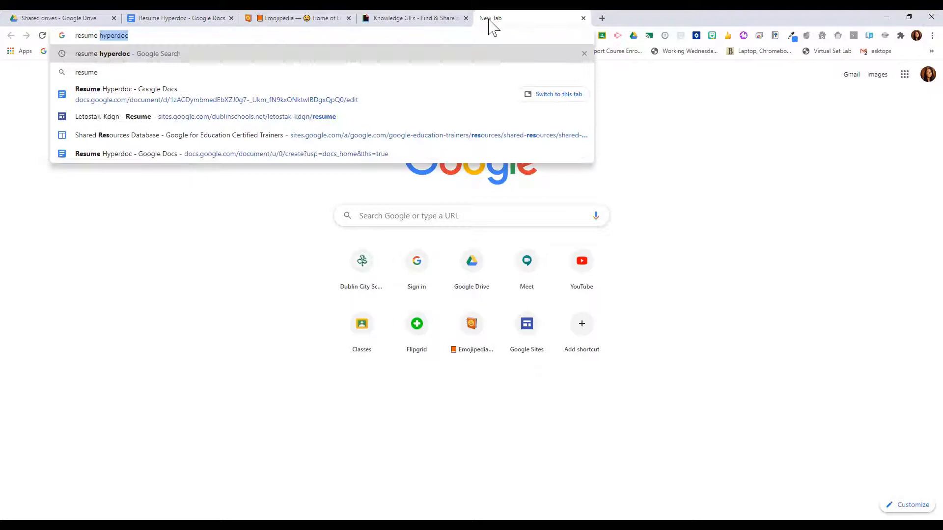
key("Return")
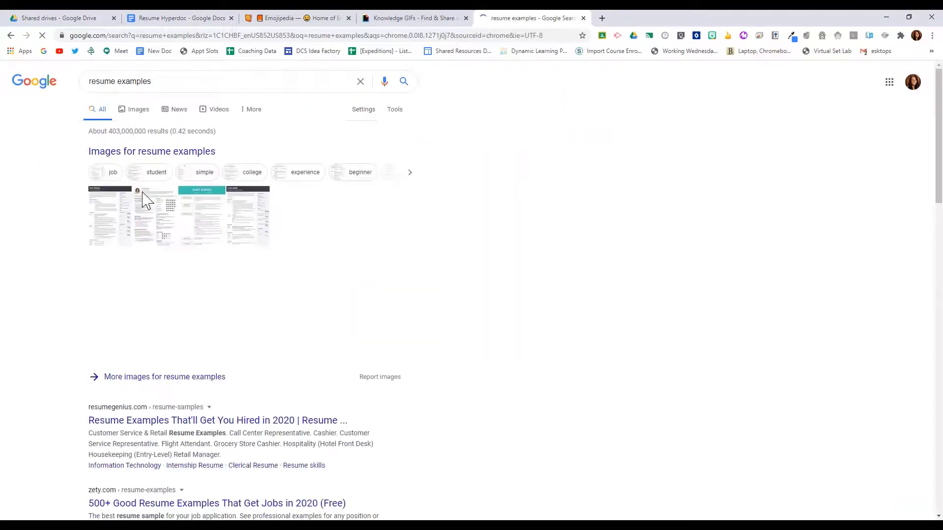
left_click(142, 457)
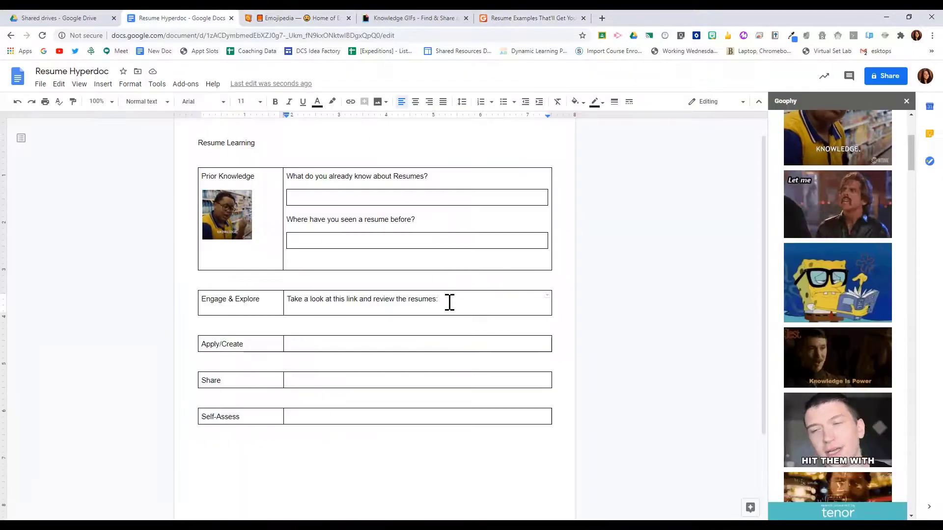
- Link 'Resume Examples' to the copied page URL, then add the line 'Now read this article'
type("Resume ")
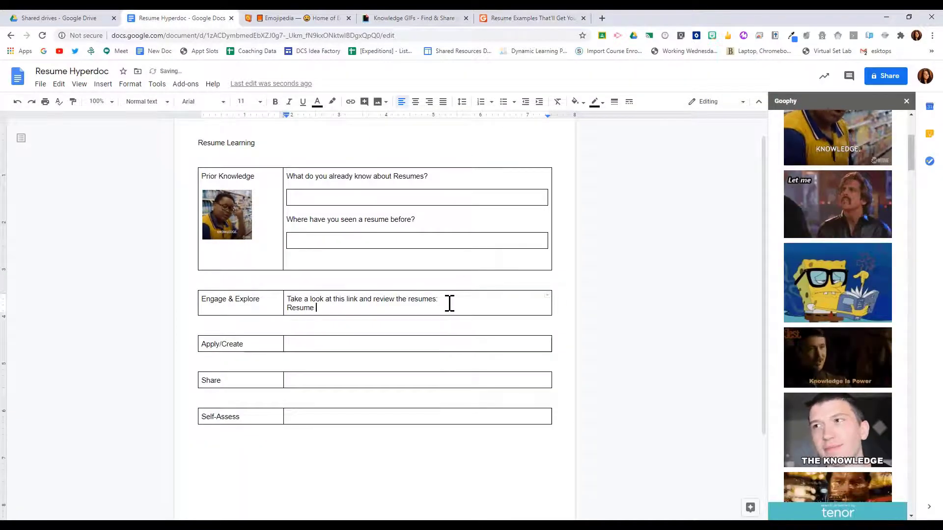
type("Examples")
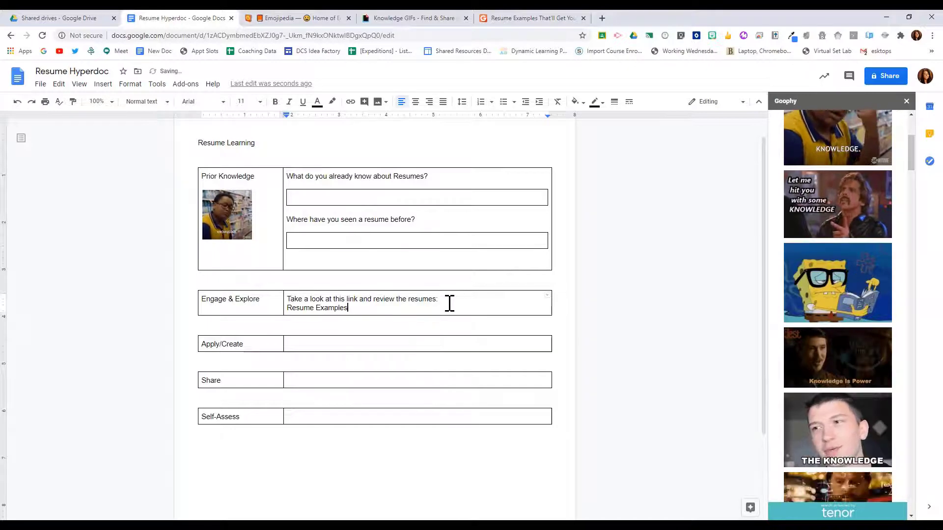
key("ctrl+shift+Left")
key("ctrl+shift+Left")
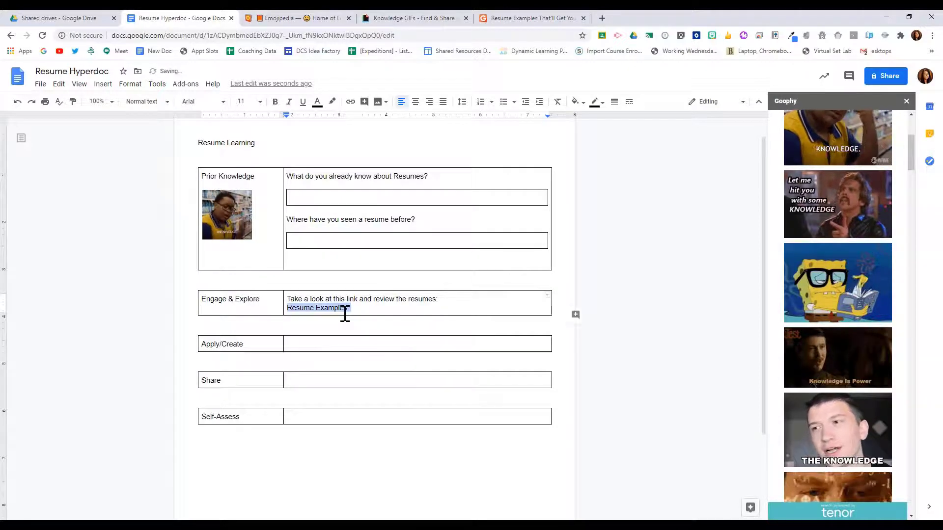
key("ctrl+k")
key("ctrl+v")
key("Return")
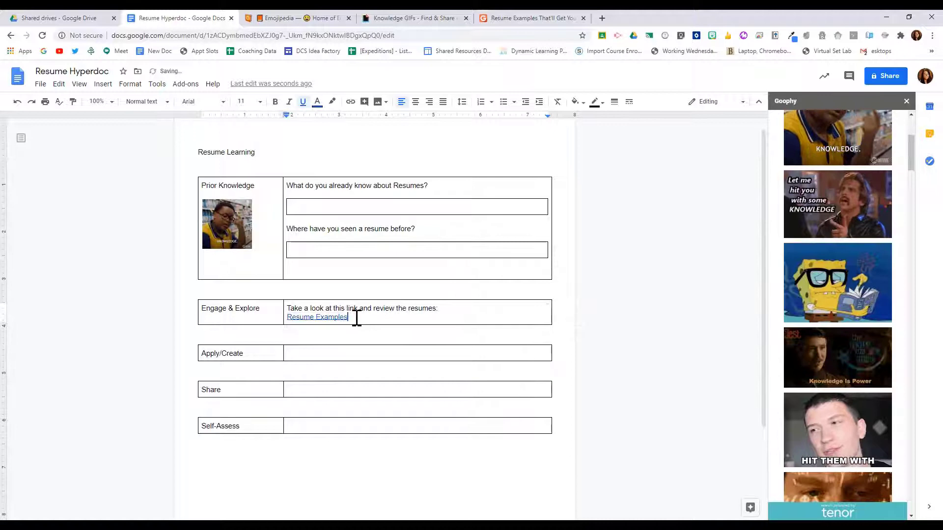
key("Return")
key("Return")
type("Now")
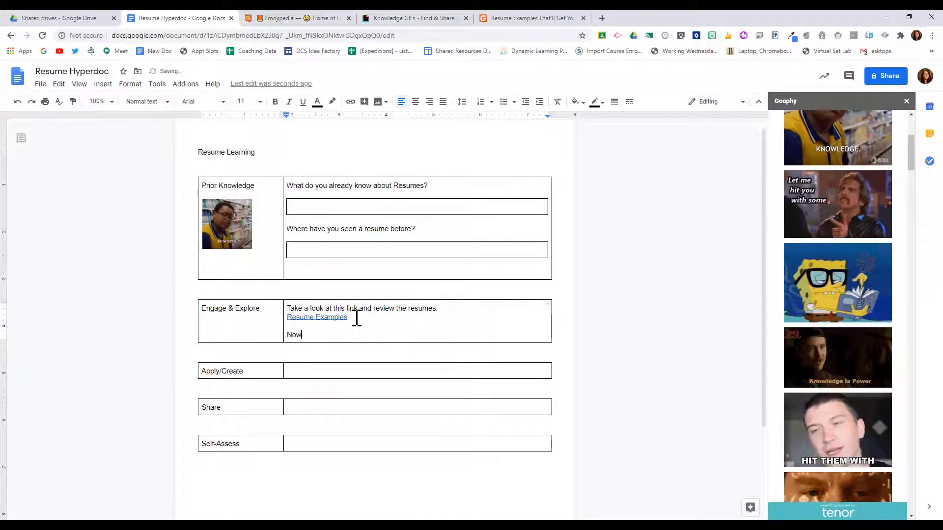
type(" read this article")
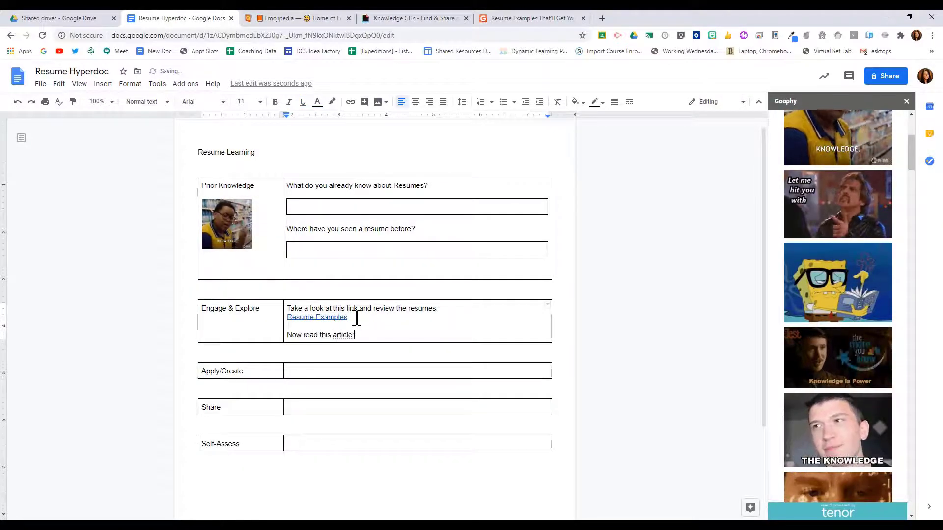
key("Return")
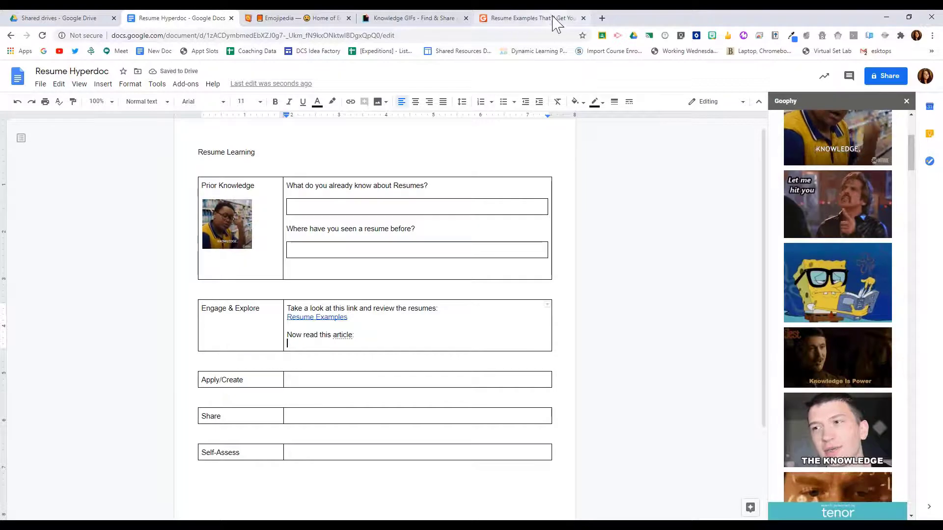
- Replace the Resume Genius tab with the High School Resume Examples article and select its URL
left_click(583, 18)
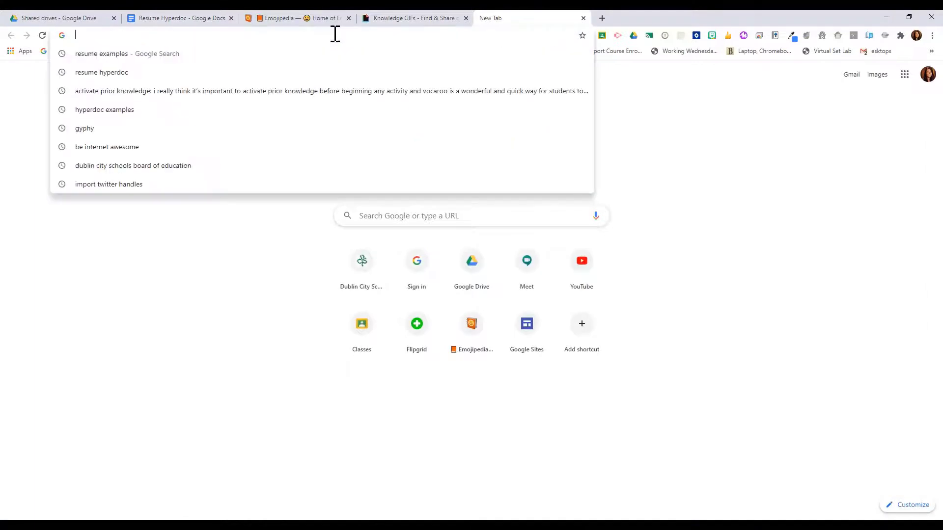
type("resume examples")
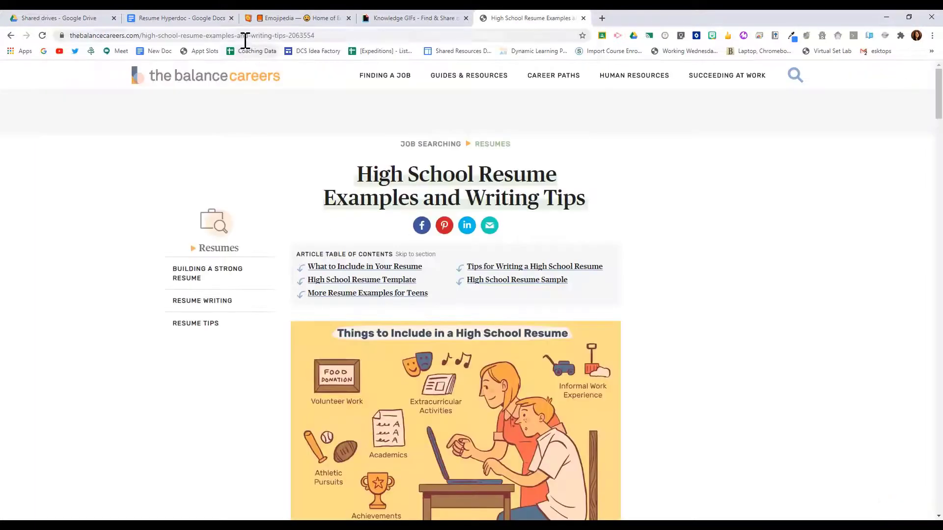
left_click(245, 36)
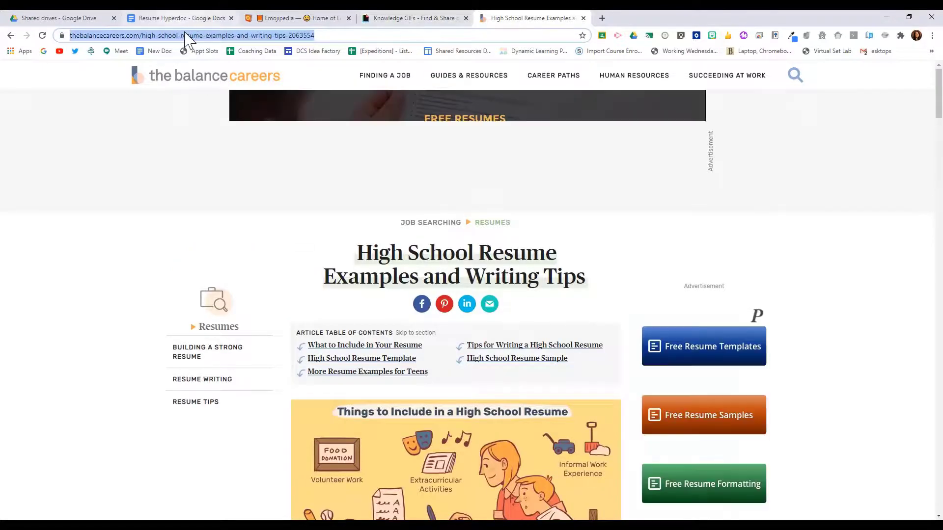
left_click(209, 20)
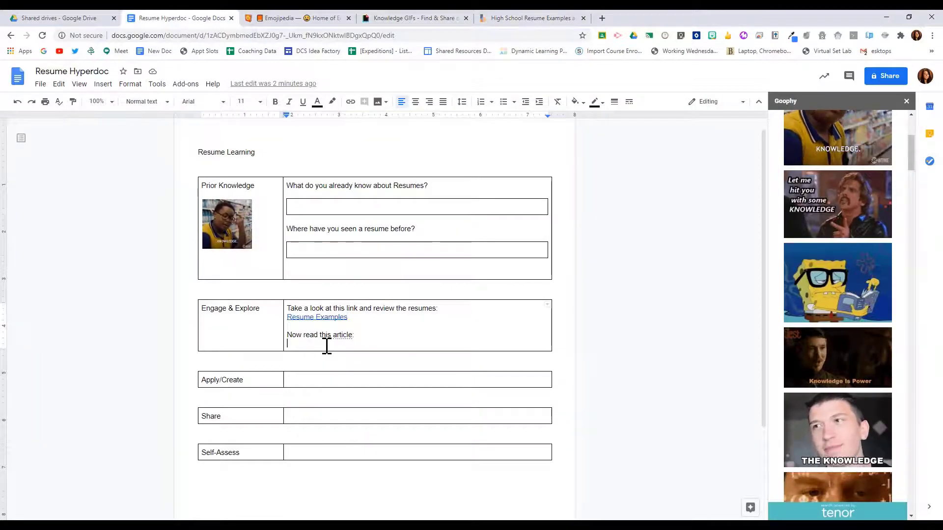
- Type 'How to write a Resume' and link it to the copied article URL
type("How to write a Re")
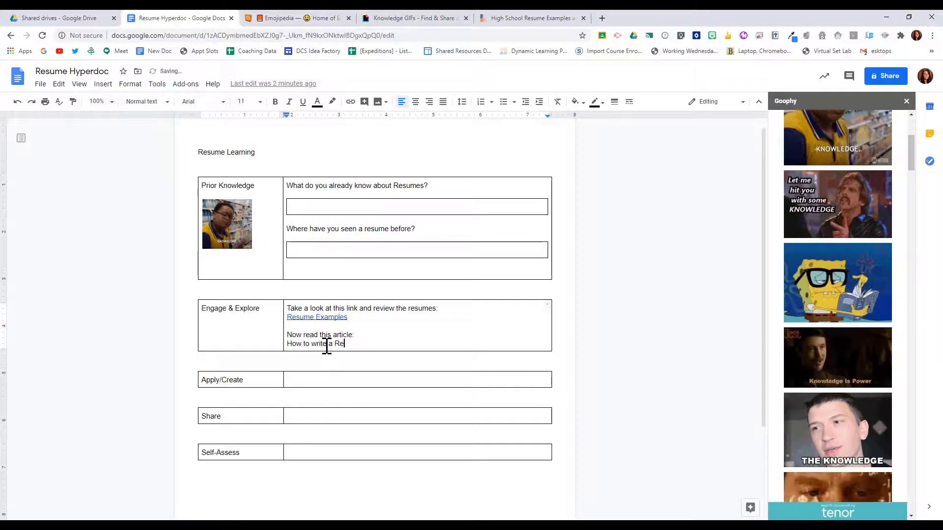
type("sume")
triple_click(326, 343)
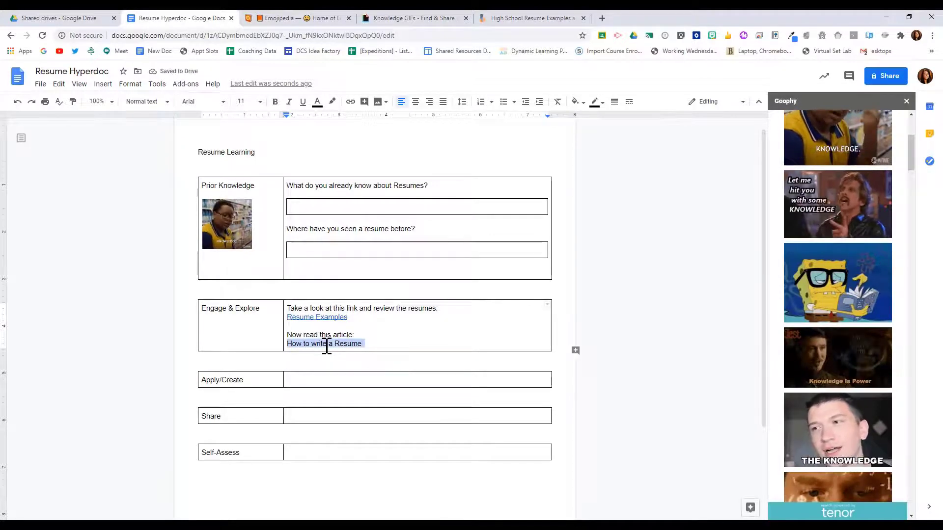
key("ctrl+k")
key("ctrl+v")
key("Return")
- Add a 'Watch this video:' line below the article link
left_click(377, 343)
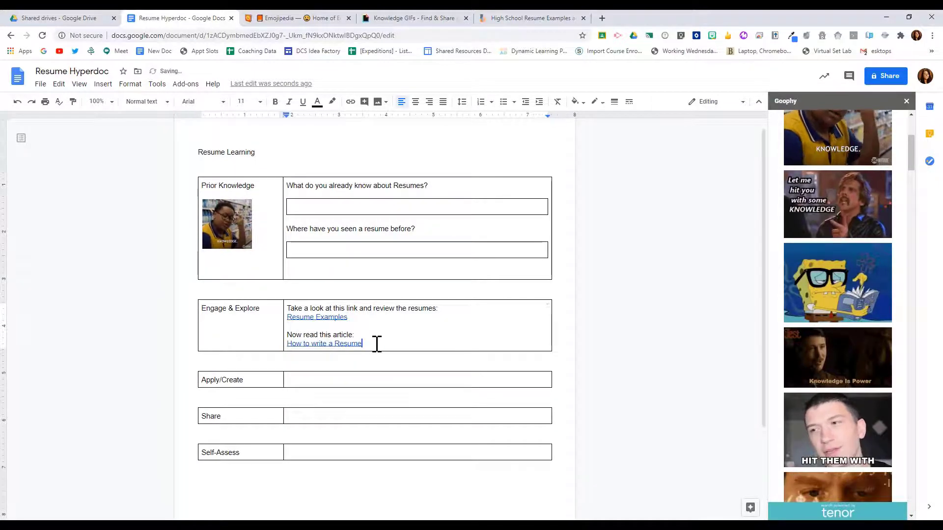
key("Return")
type("Watch this v")
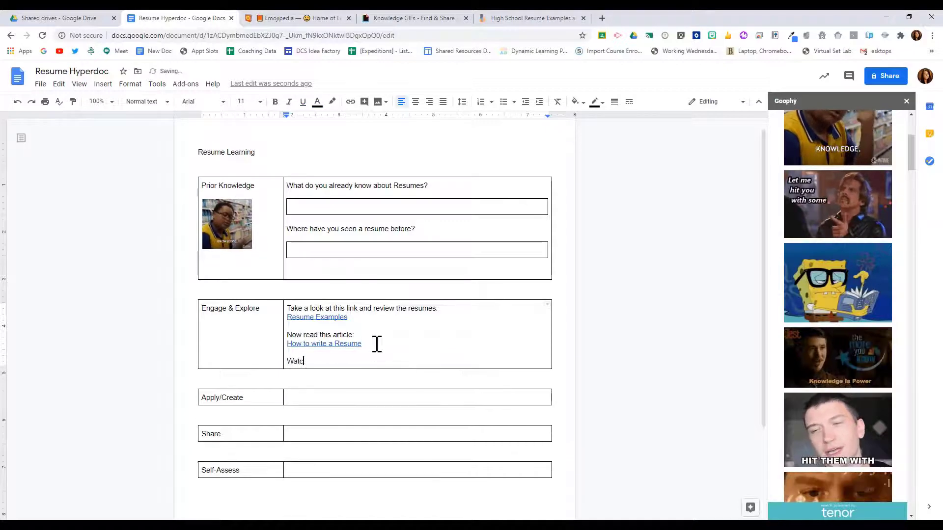
type("ideo:")
key("Return")
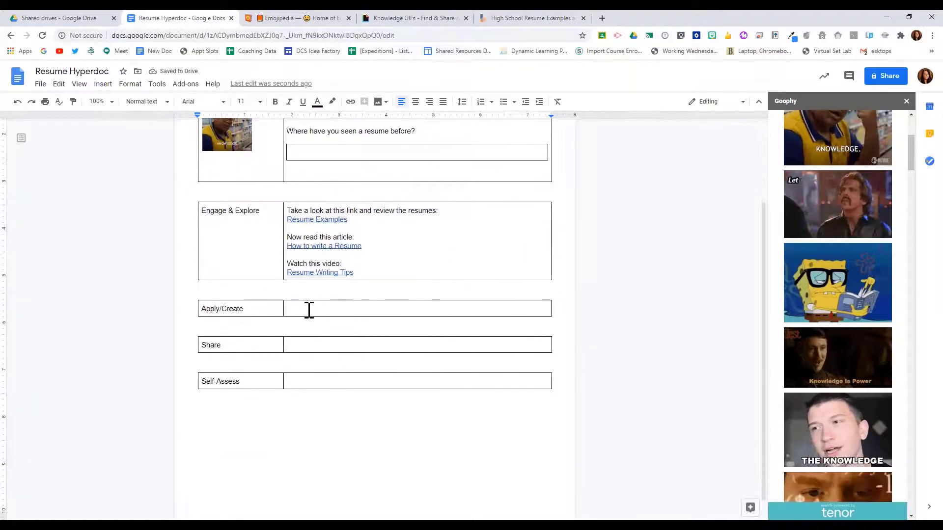
- Write 'Use Google Docs to create a first draft of your resume' in the Apply/Create cell
left_click(310, 310)
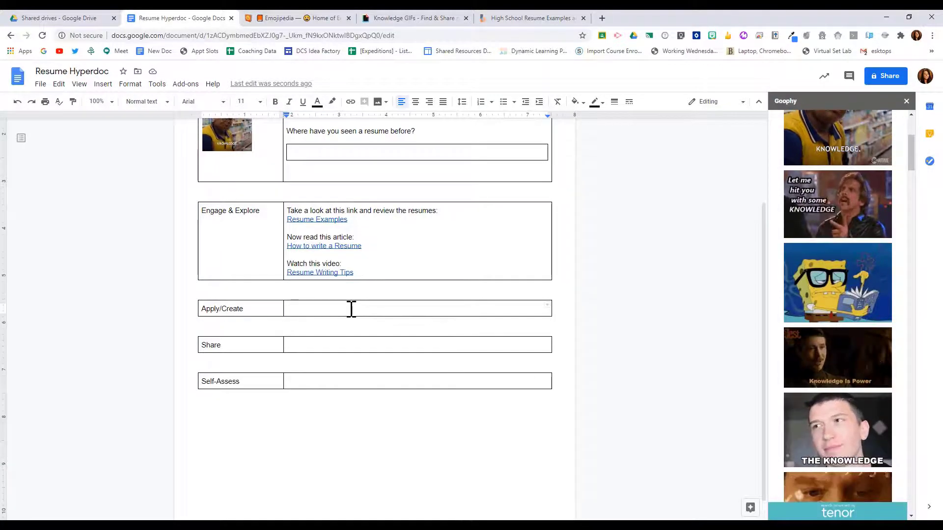
type("Use Google Docs to")
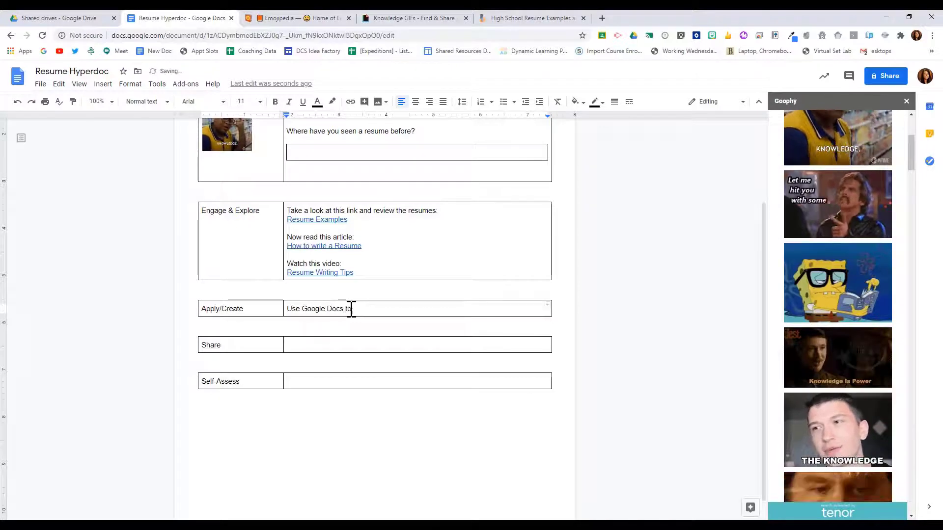
type(" create a s")
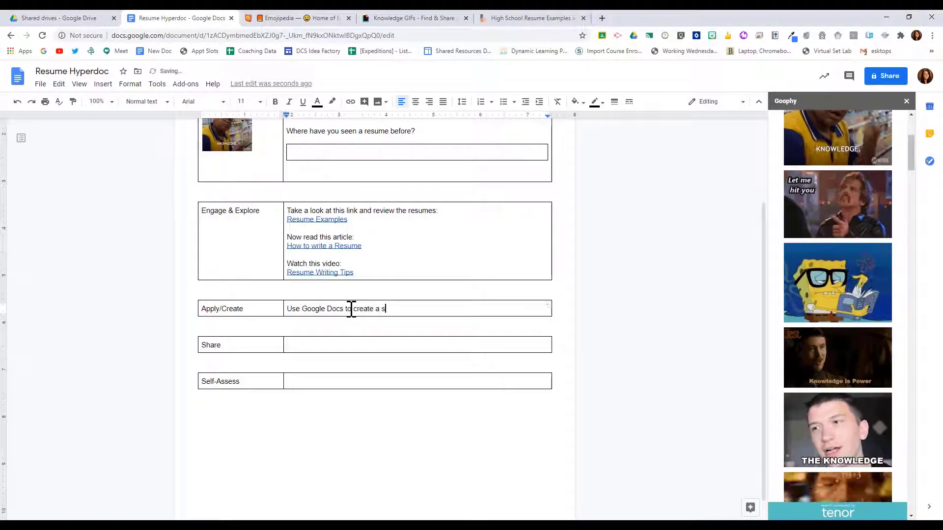
key("BackSpace")
type("first draft or your")
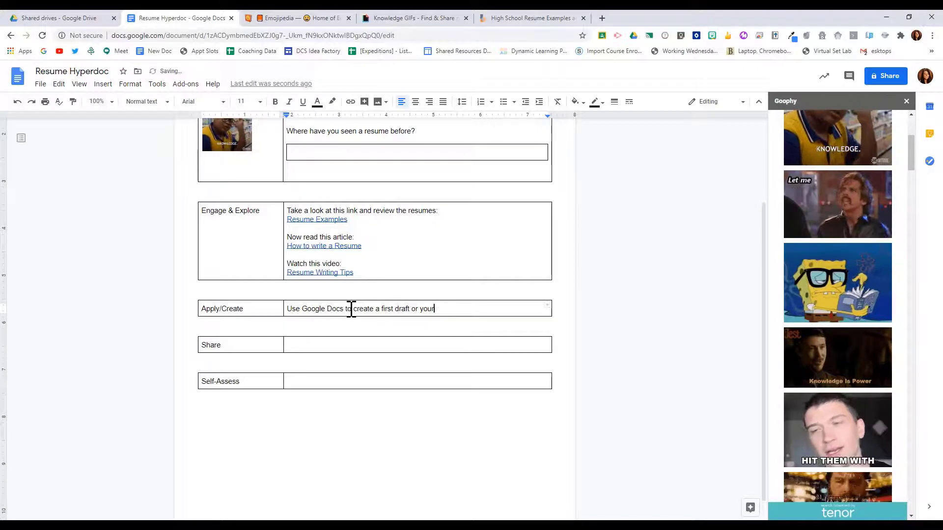
type(" resume:")
key("Return")
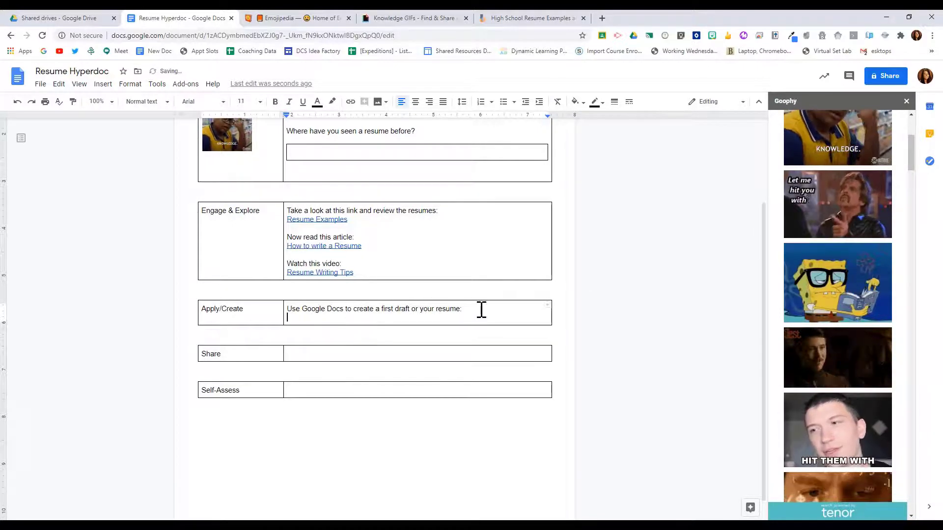
key("BackSpace")
- Add 'After you've created the draft paste the link below:' with a 1x1 answer box beneath it
key("Return")
key("Return")
type("A")
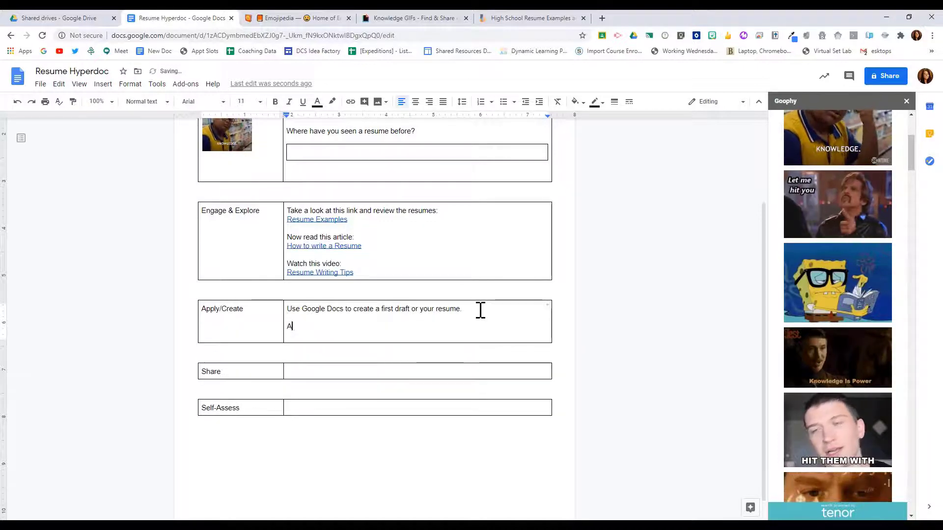
type("fter you've c")
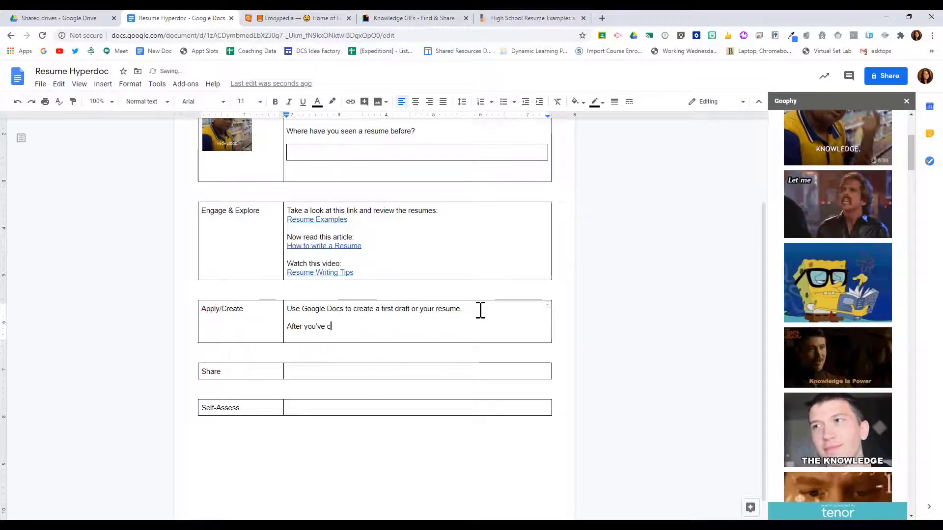
type("reated the")
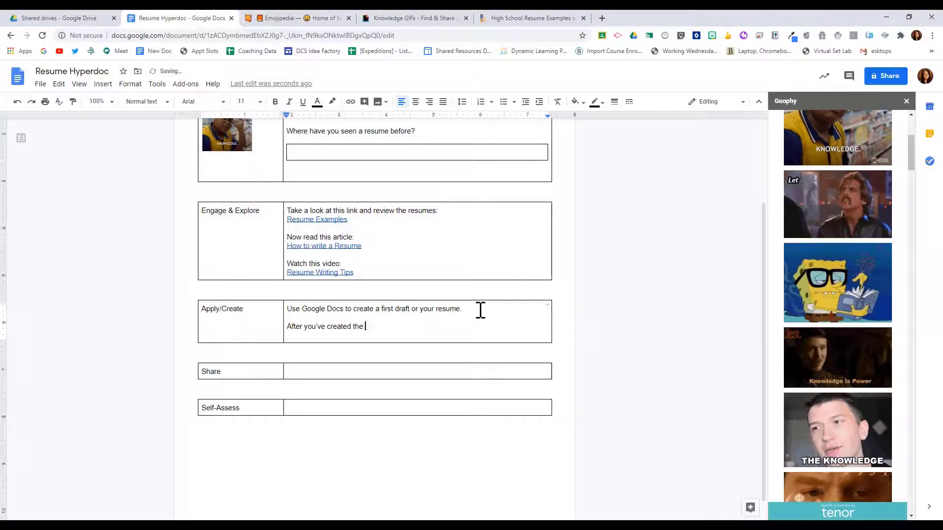
type(" draft paste the link")
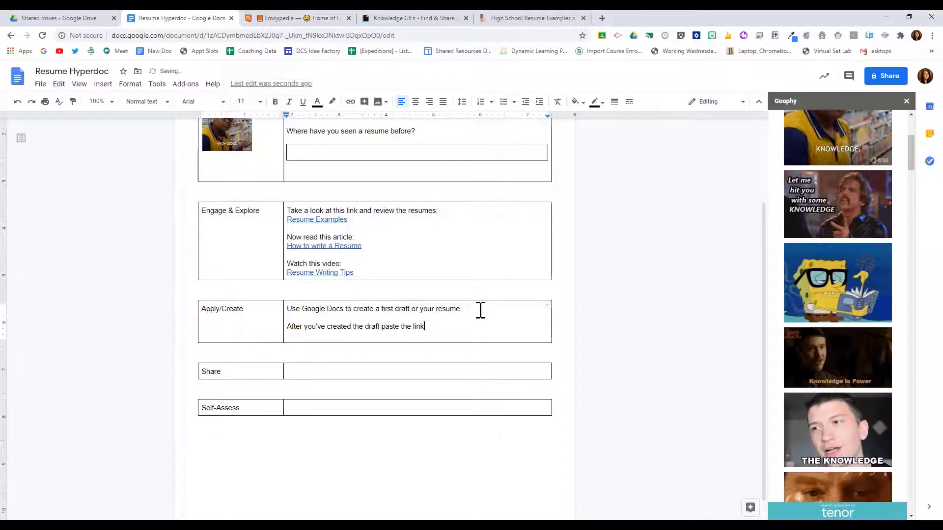
type(" below:")
key("Return")
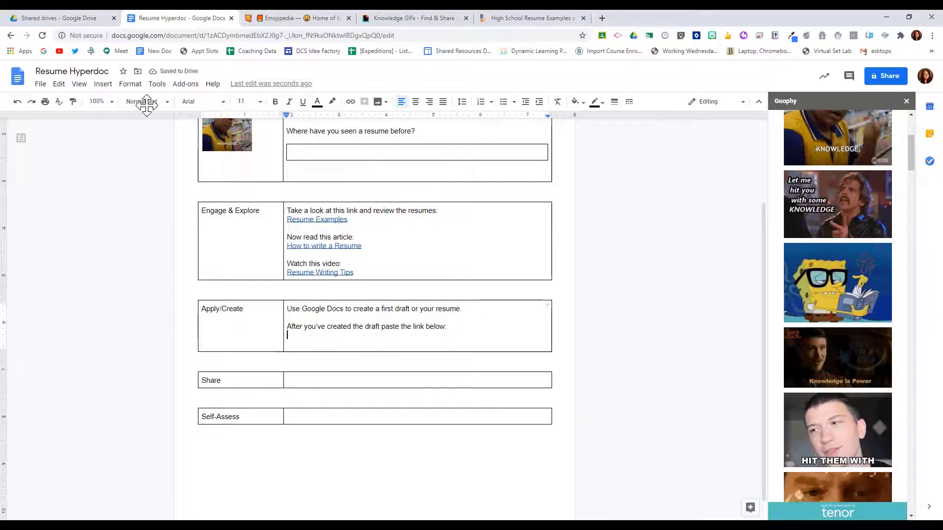
left_click(109, 86)
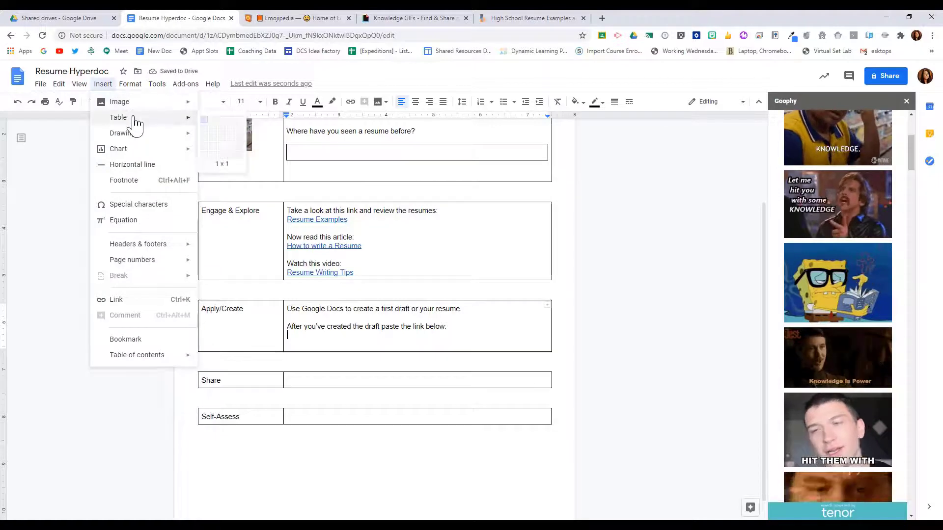
left_click(205, 121)
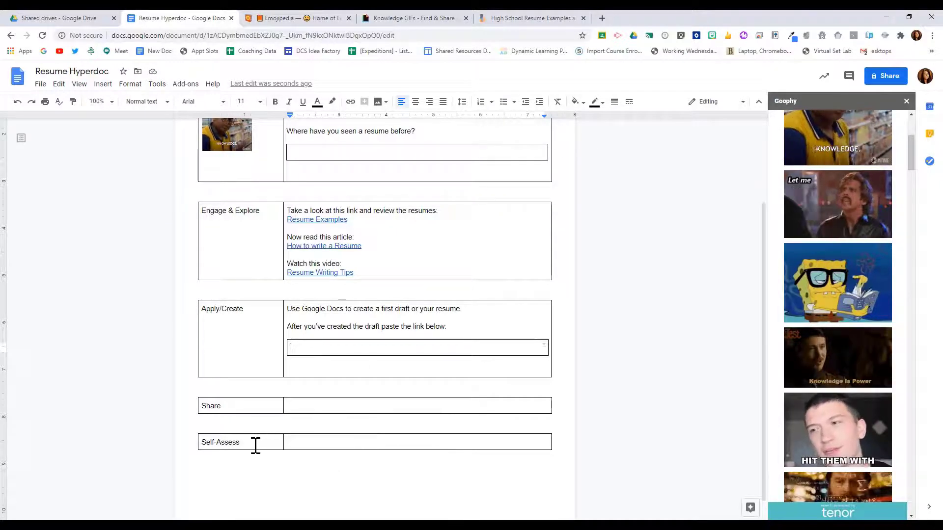
- Write 'Share your work with your classmates.' and 'Instructions:' in the Share cell, starting a numbered list
left_click(312, 406)
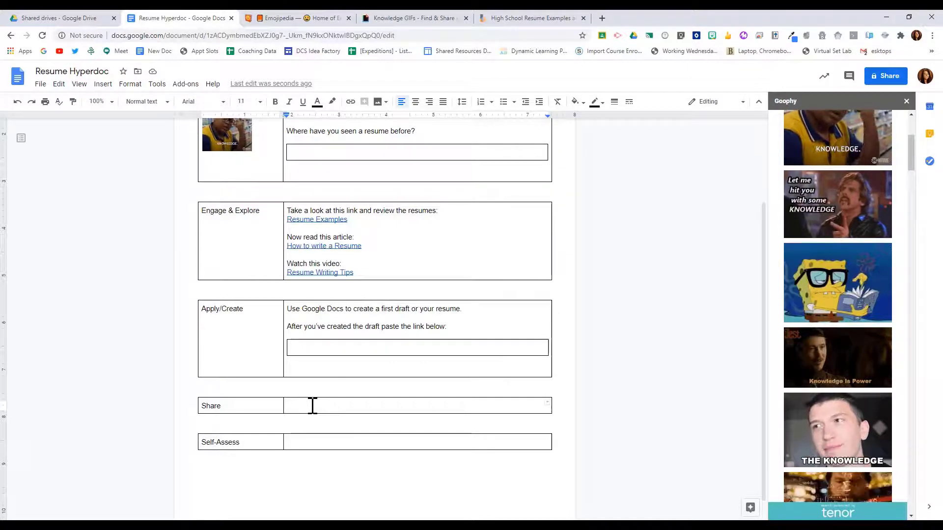
type("Sha")
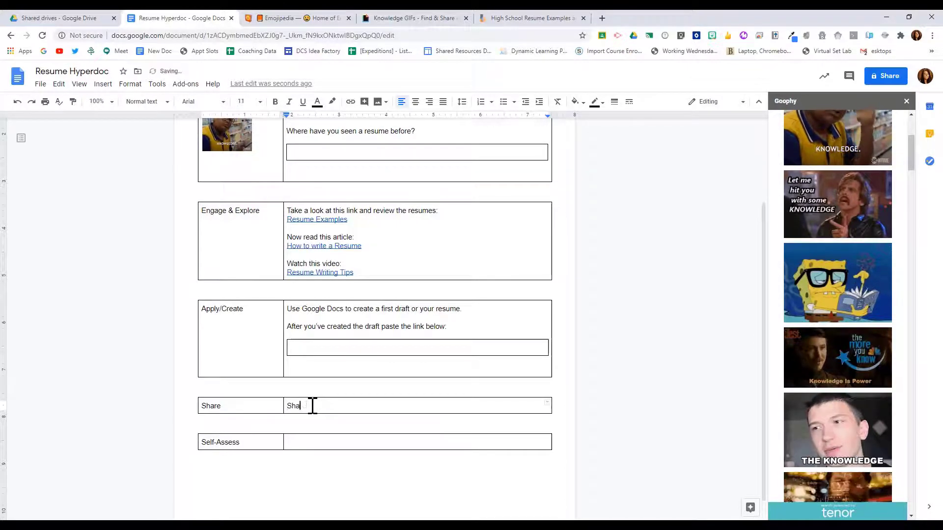
type("re your work with your")
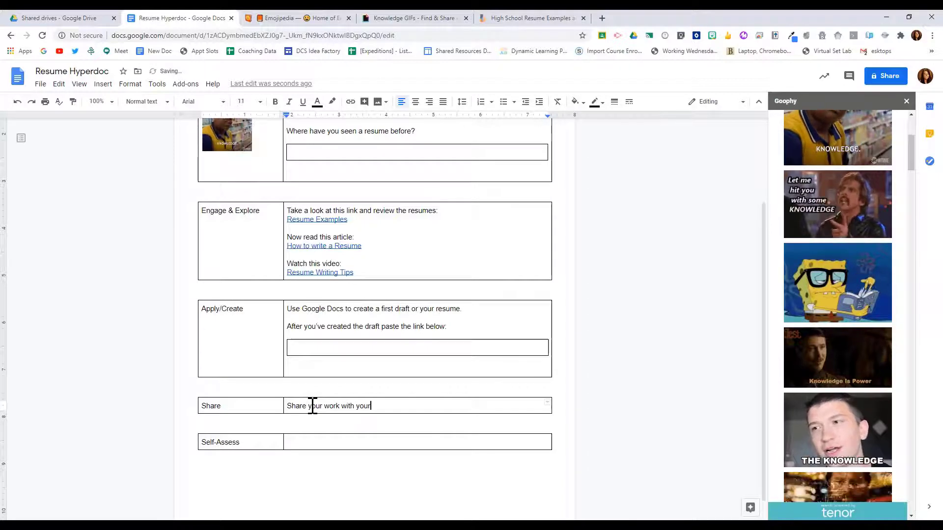
type(" classmates.")
key("Return")
type("C")
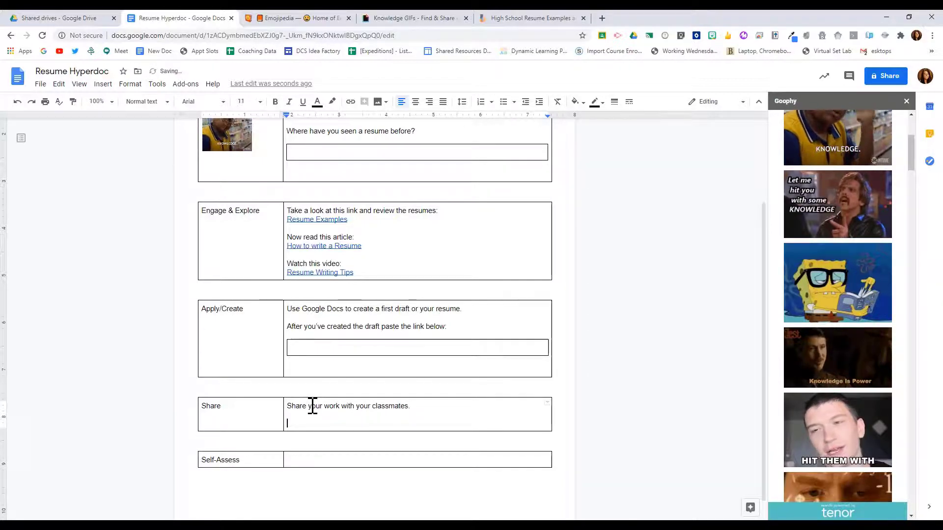
type("nstructions:")
key("Return")
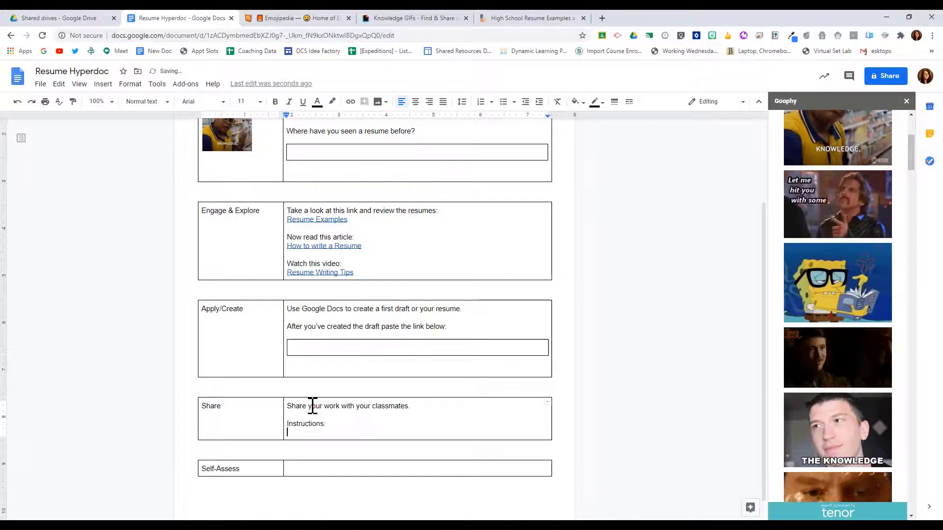
left_click(481, 102)
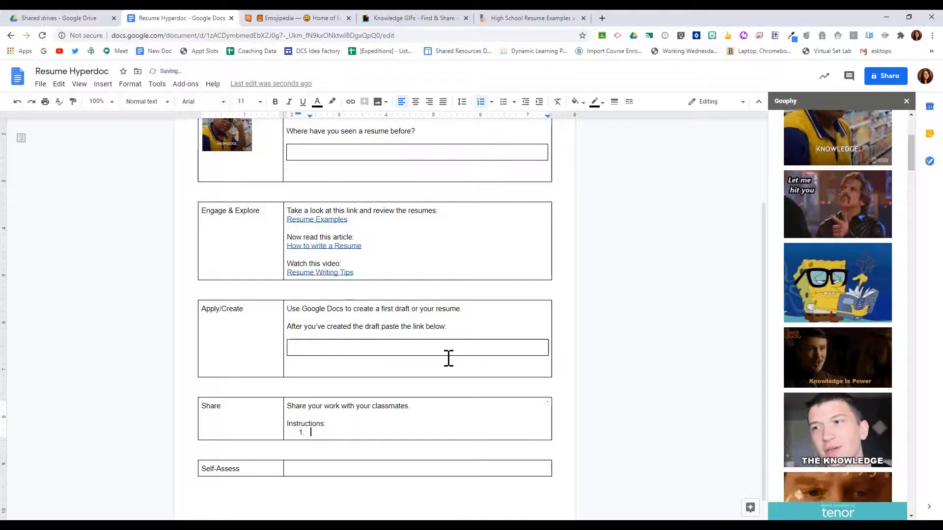
- Add three numbered steps: allow anyone to comment, post the draft link in the form, and leave 3 comments
type("Change the shari")
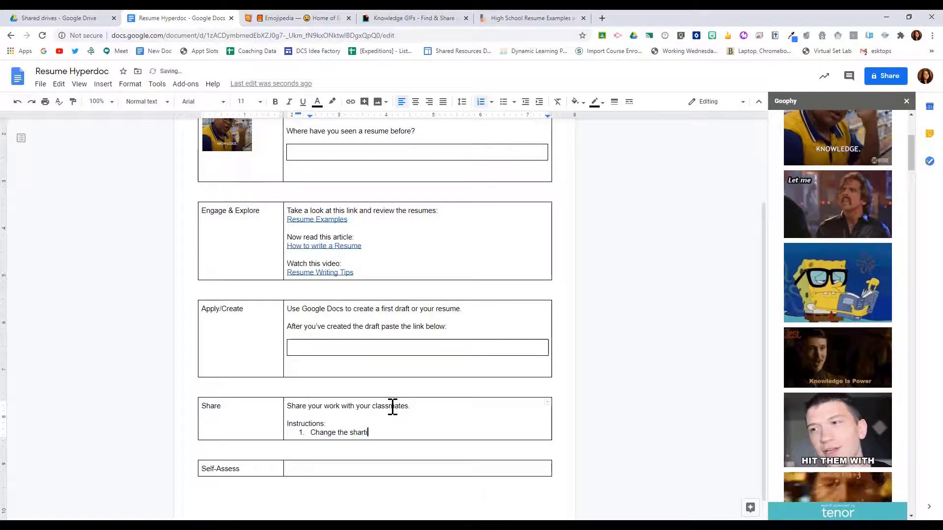
type("ng settings on you")
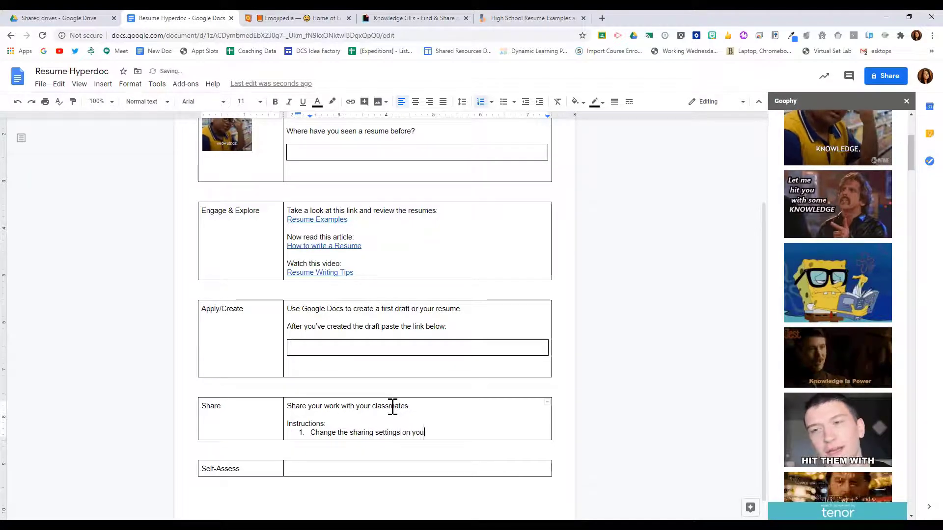
type("r Resume draft ")
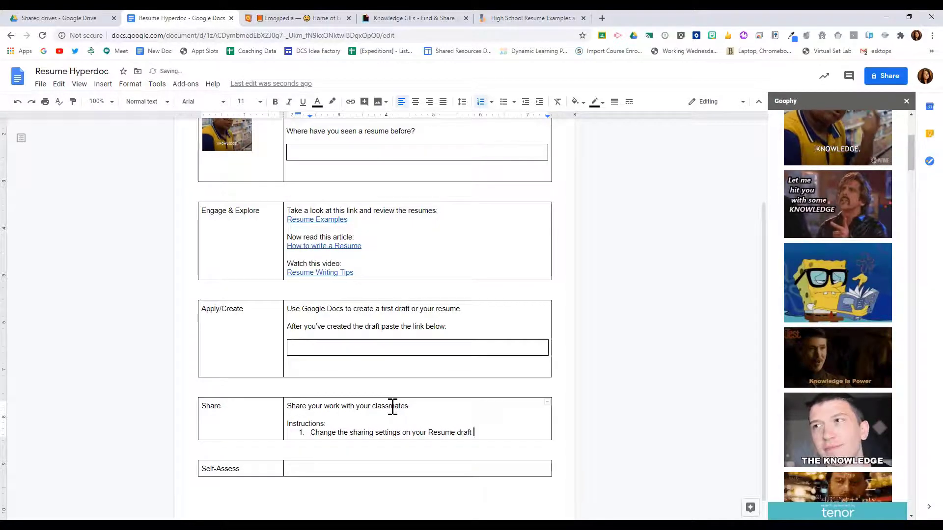
type("so that anyone ca")
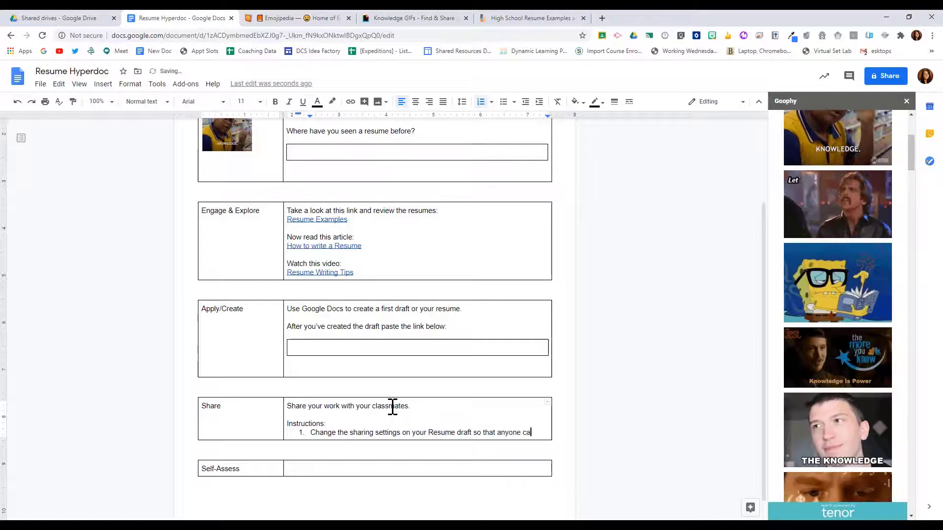
type("n comment or view")
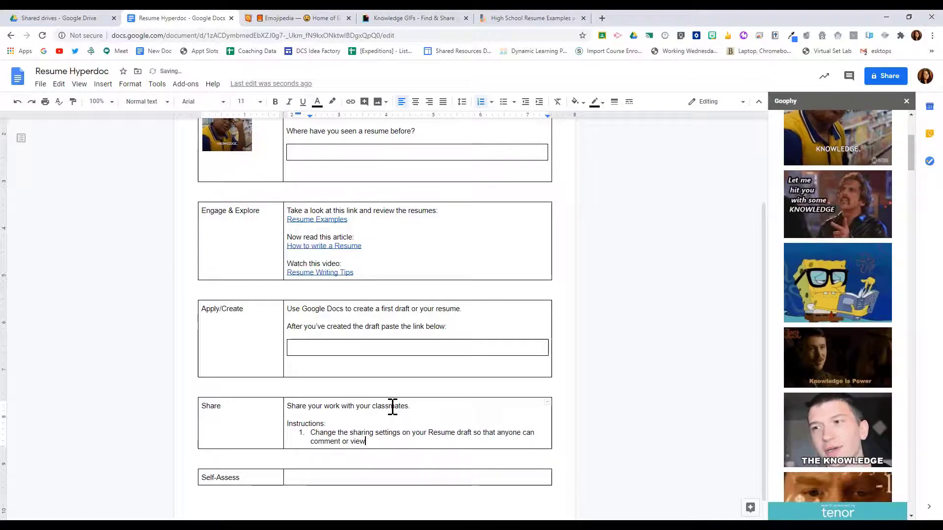
key("Return")
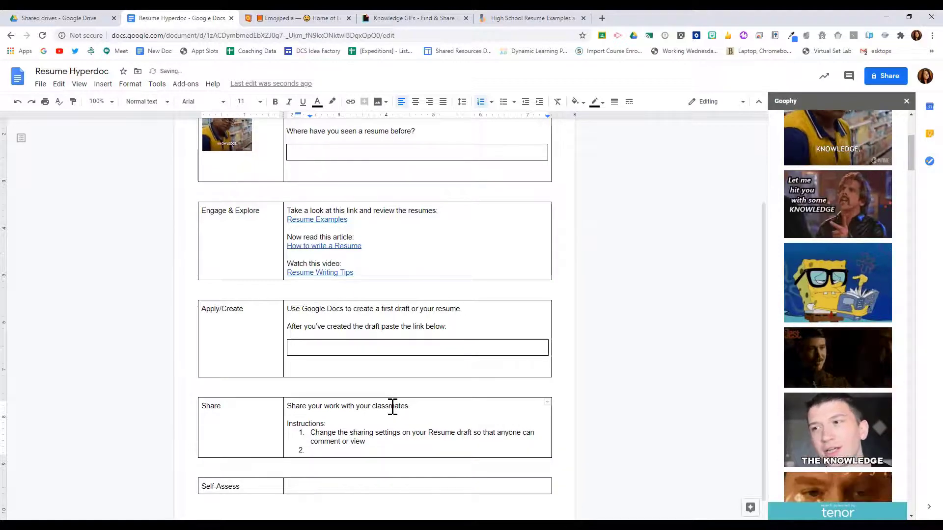
type("Post the li")
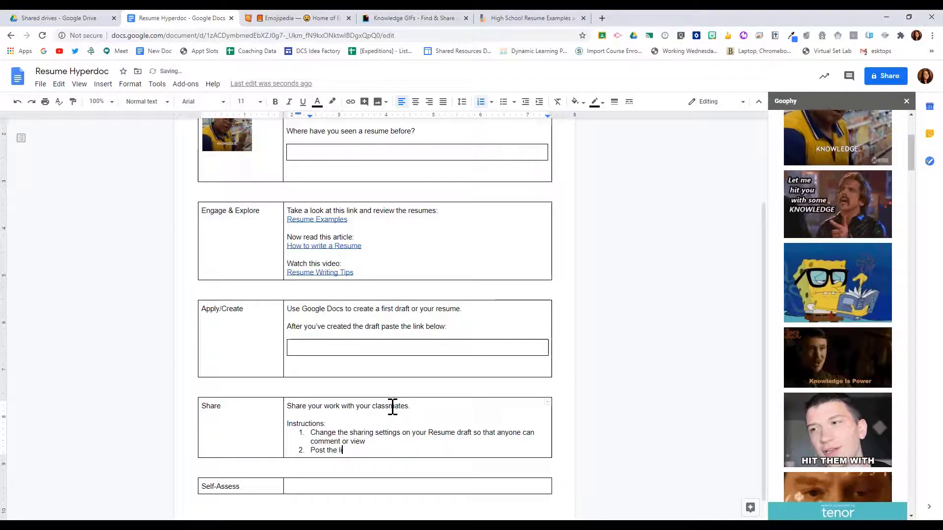
type("nk to your res")
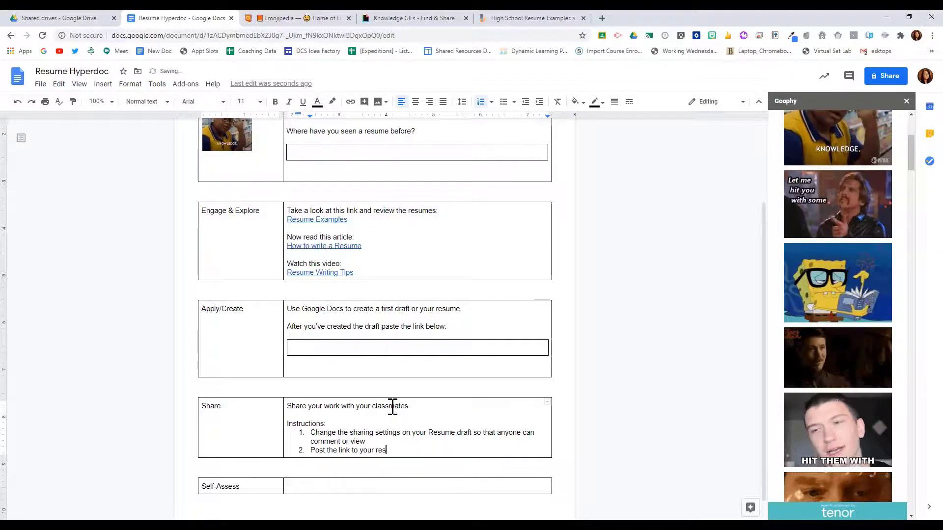
type("ume draft in")
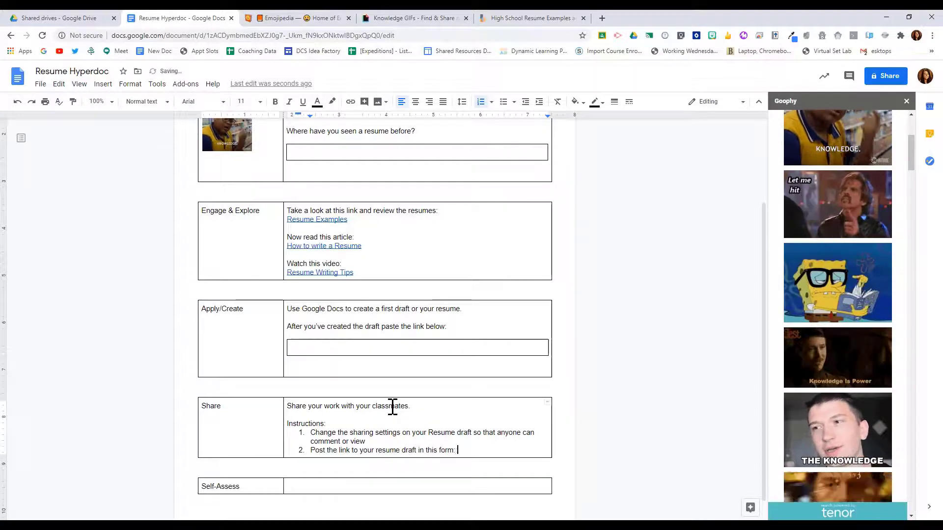
type(" this form:")
key("Return")
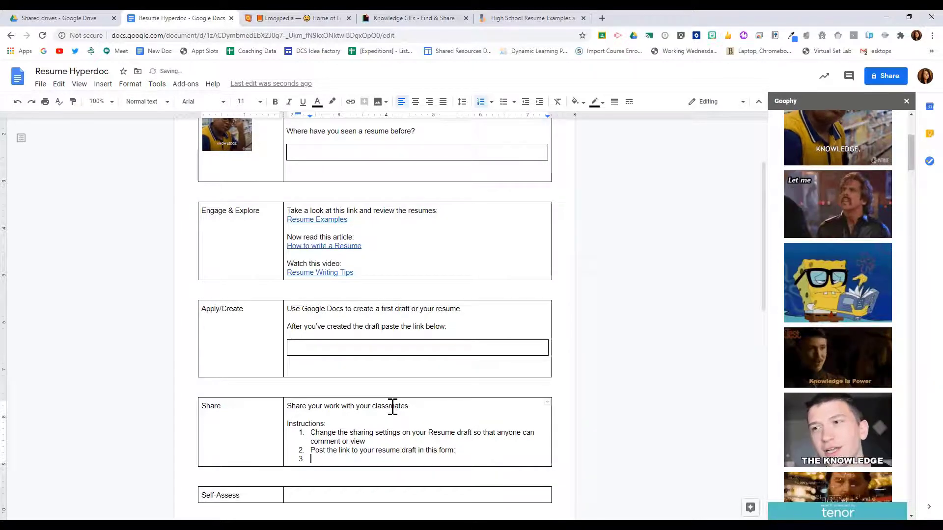
key("BackSpace")
key("BackSpace")
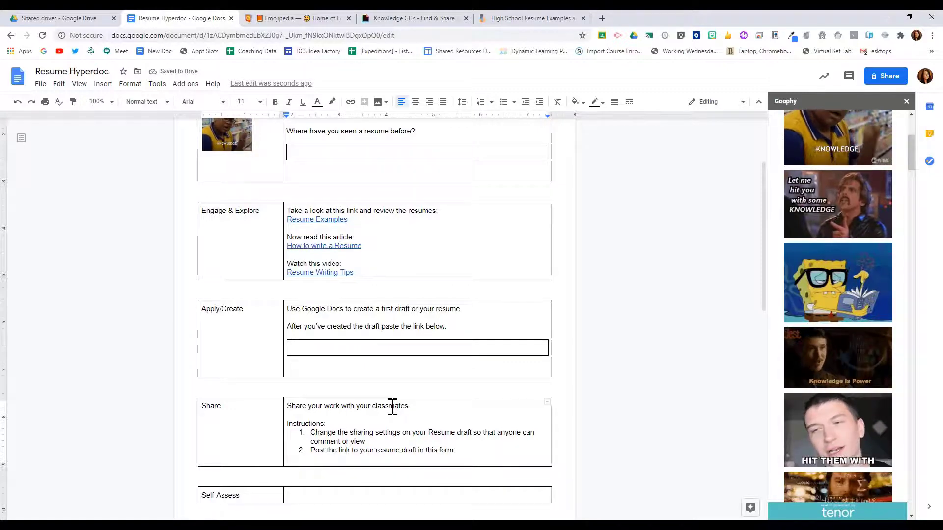
key("ctrl+z")
key("ctrl+z")
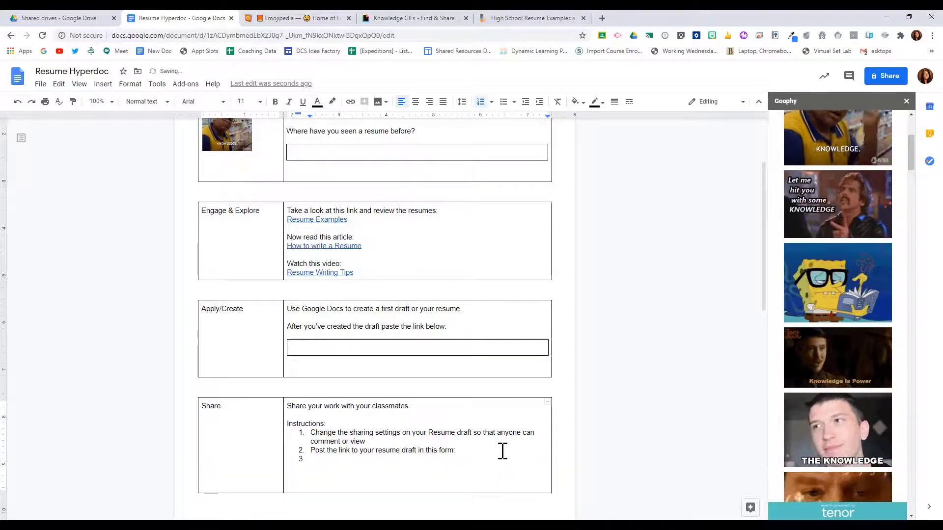
type("Click here to view the res")
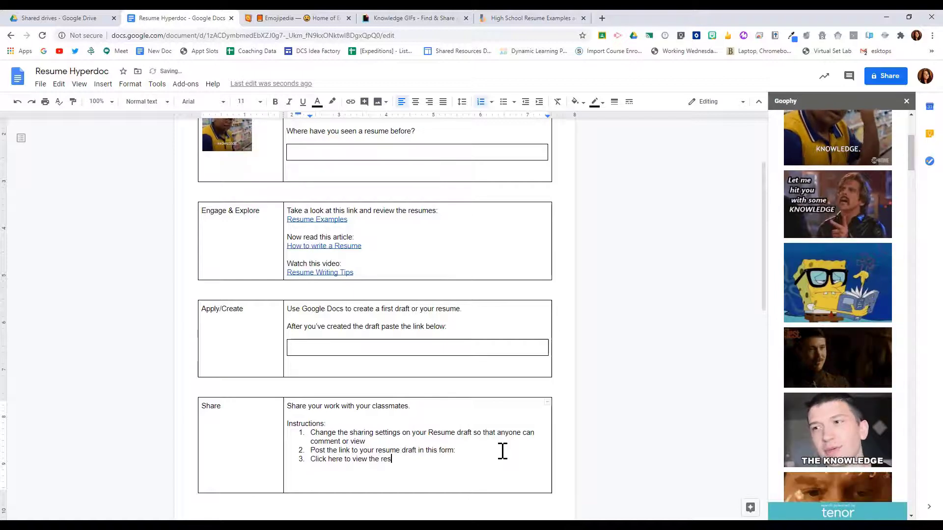
type("ponses from your clas")
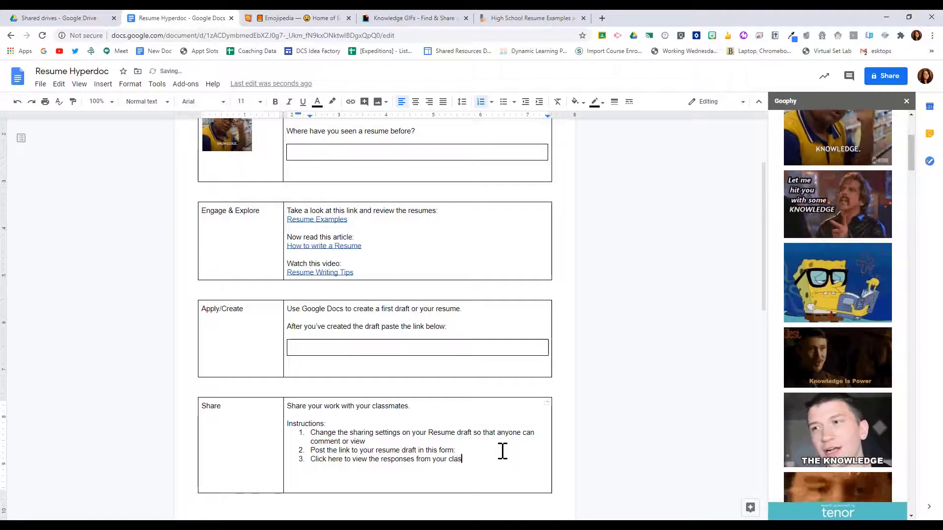
type("smates and leave a")
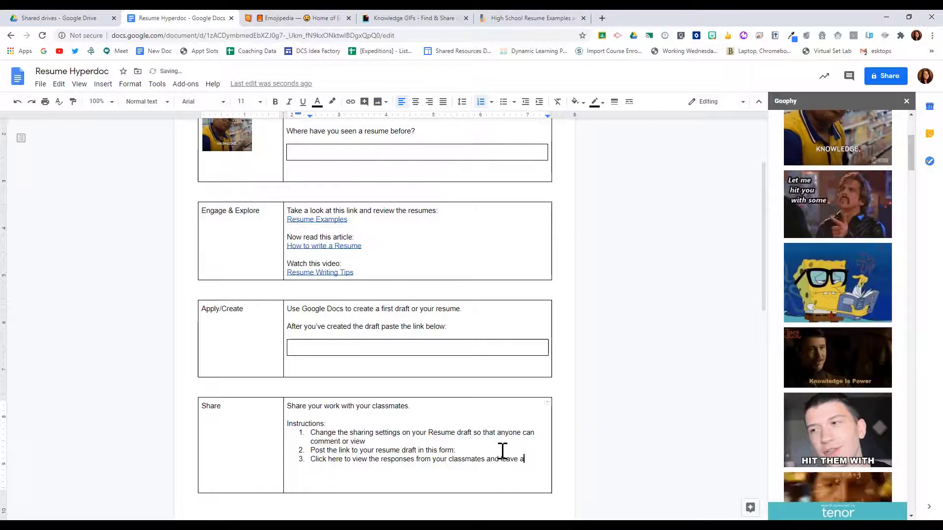
type("t least 3 comments")
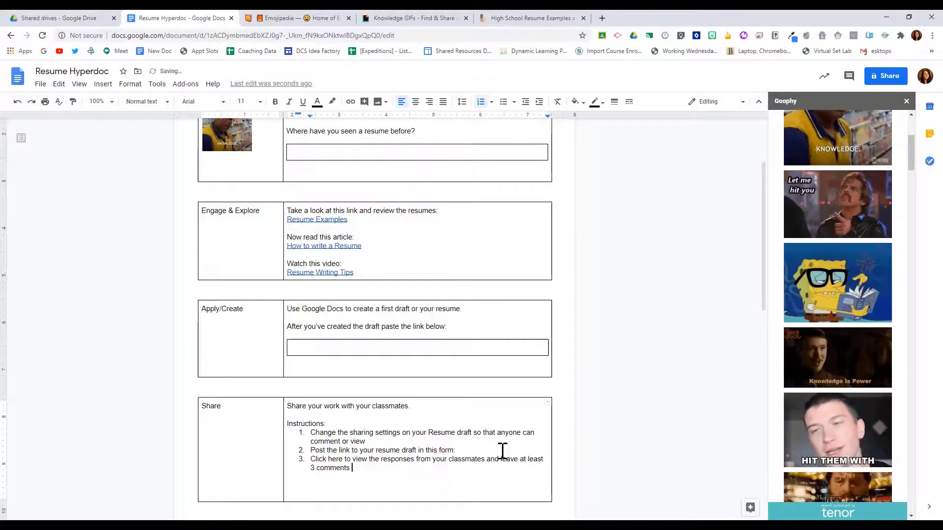
type(" on other classmat")
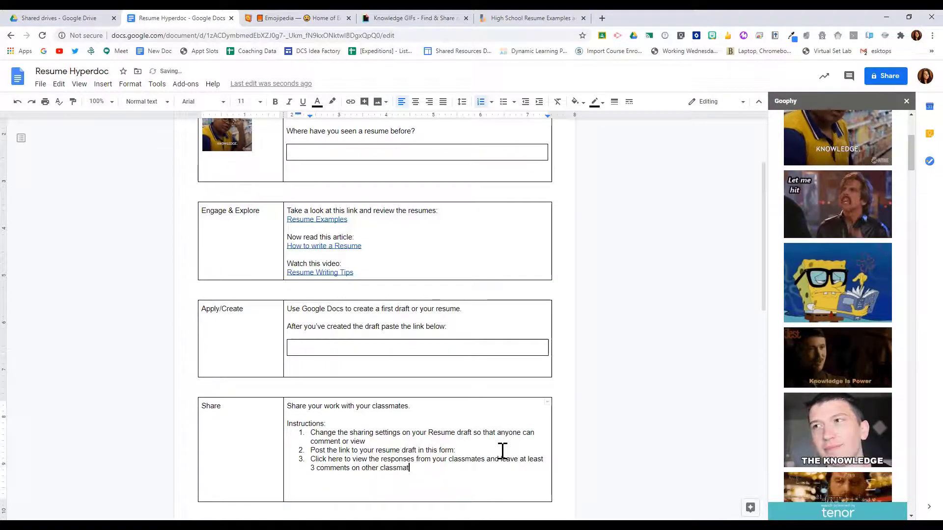
type("es resumes")
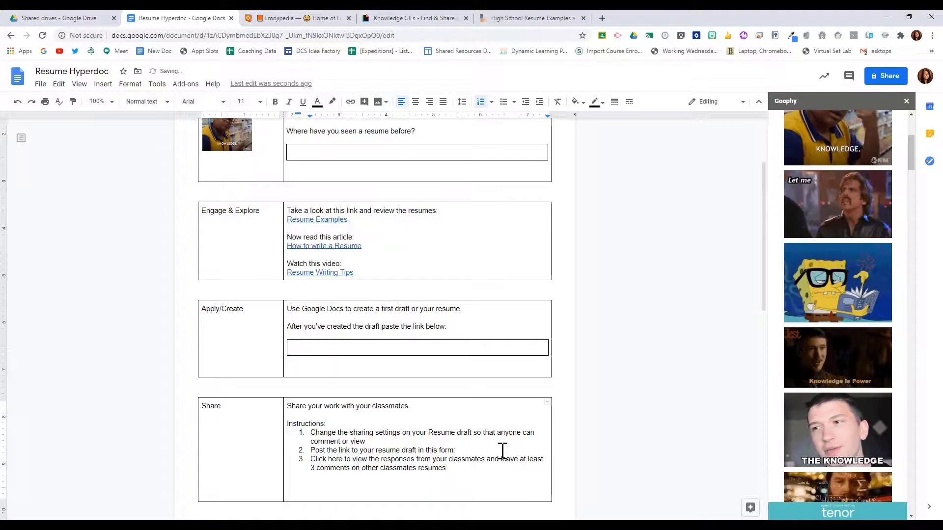
scroll(506, 455, "down", 3)
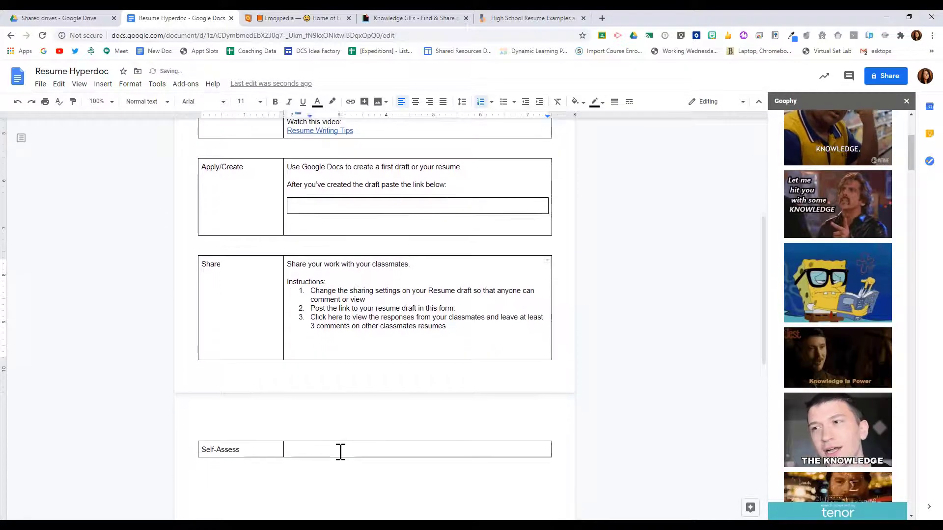
- Add 'What did you do well on your resume?' in the Self-Assess cell with a 1x1 answer box
left_click(341, 451)
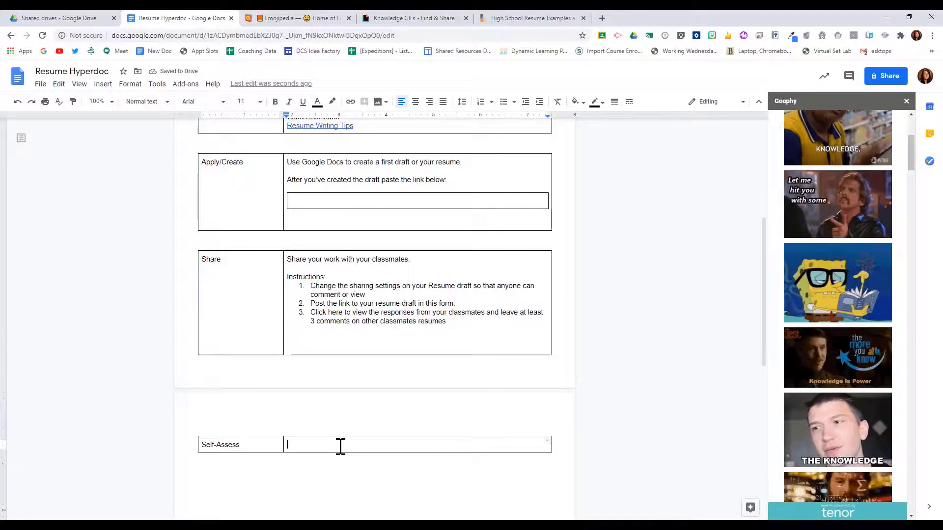
type("What did")
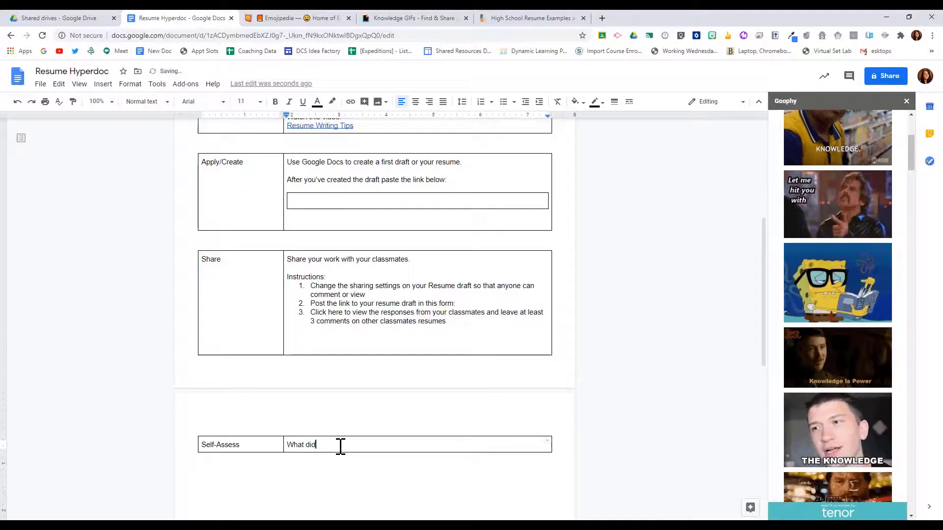
type(" you do well on your r")
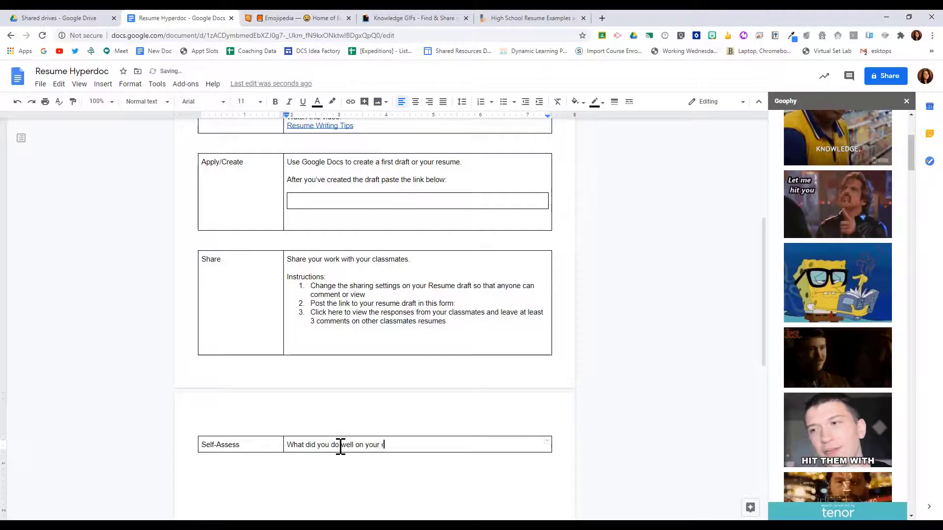
type("esume?")
key("Return")
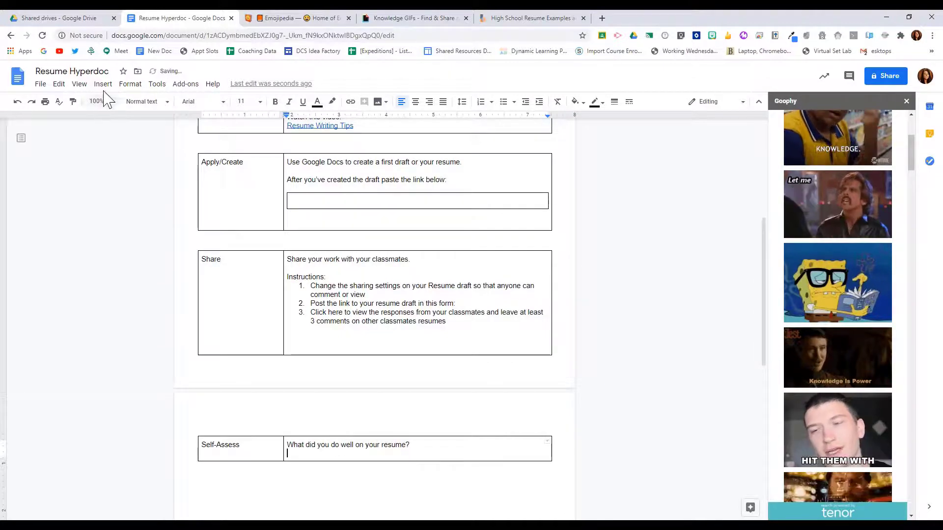
left_click(102, 84)
mouse_move(125, 125)
left_click(205, 123)
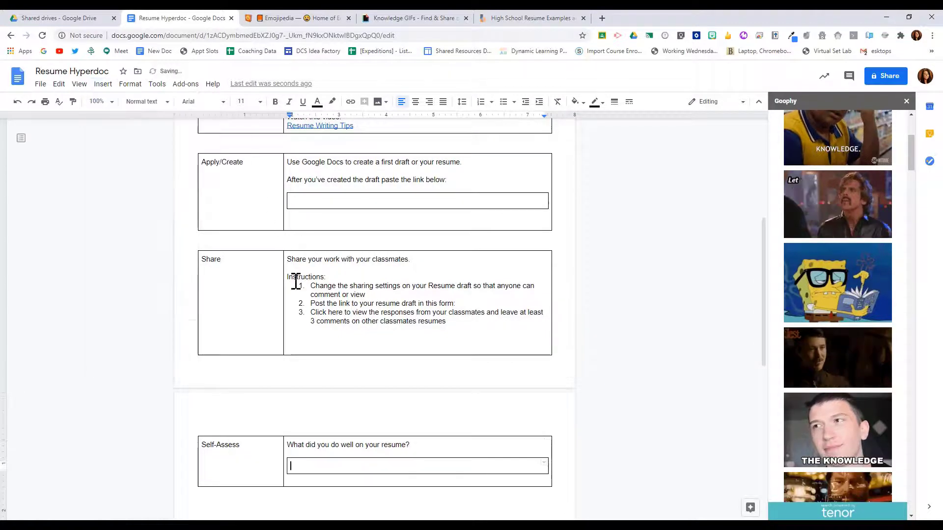
- Add 'In which areas could you improve?' below it, followed by another 1x1 answer box
scroll(509, 476, "down", 1)
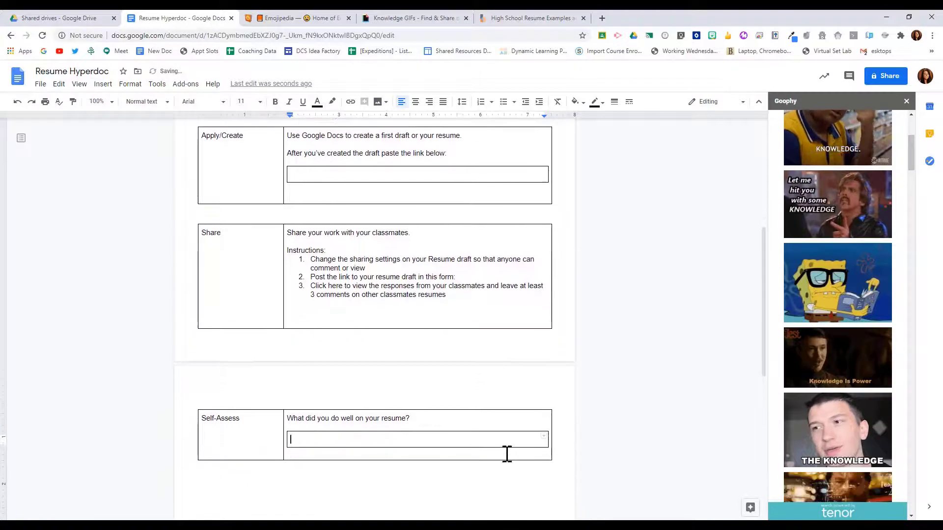
left_click(506, 454)
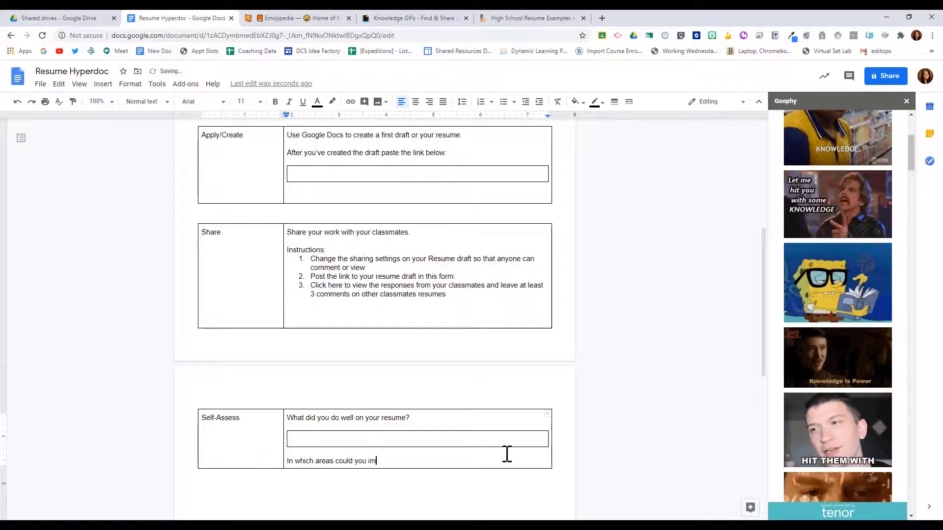
type("In which areas could you improve?")
key("Return")
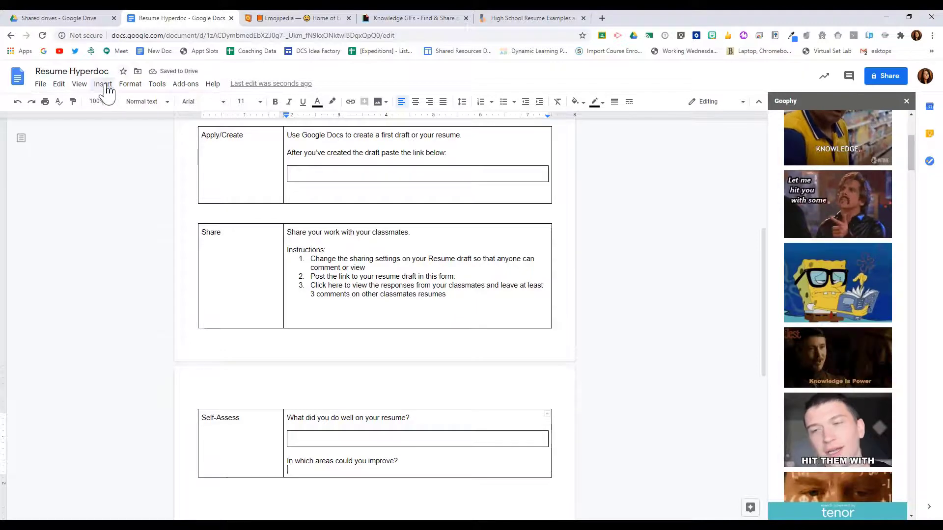
left_click(103, 84)
mouse_move(157, 118)
left_click(204, 121)
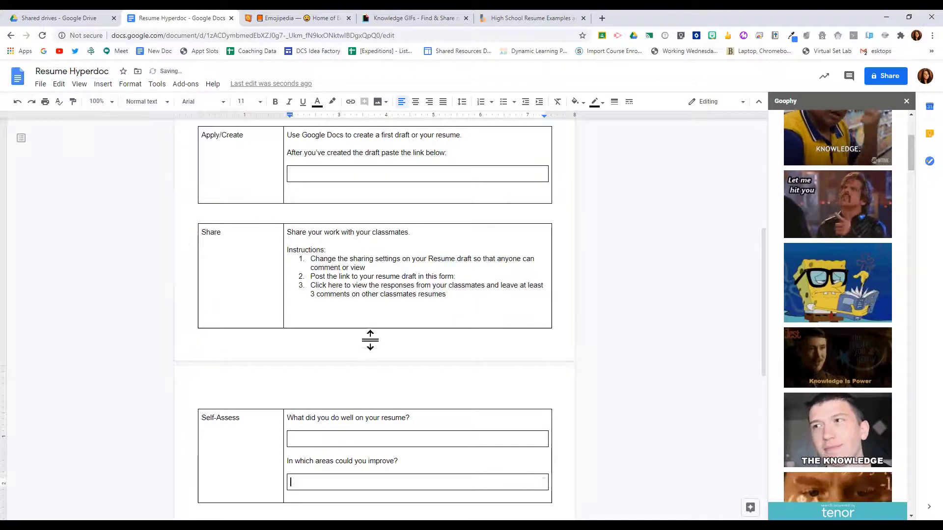
scroll(353, 349, "up", 6)
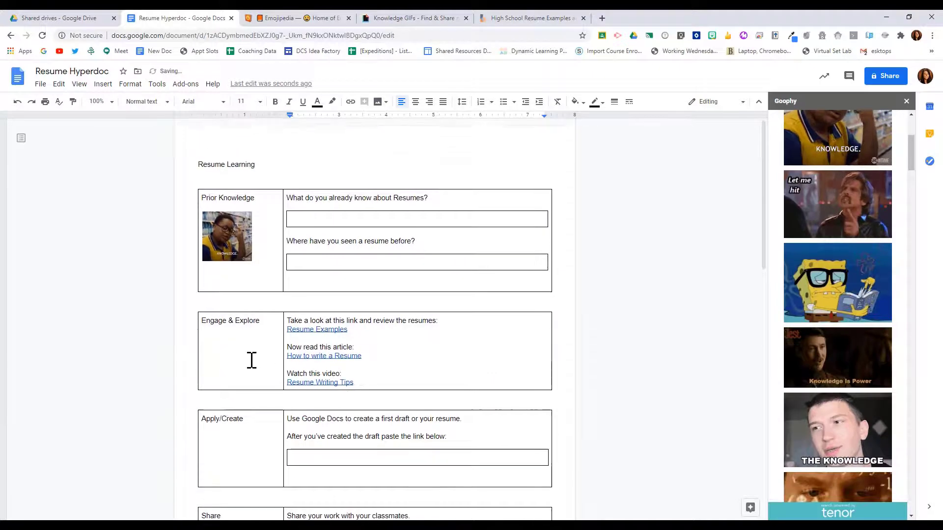
- Place the cursor in the first empty answer box under the Prior Knowledge questions
left_click(241, 360)
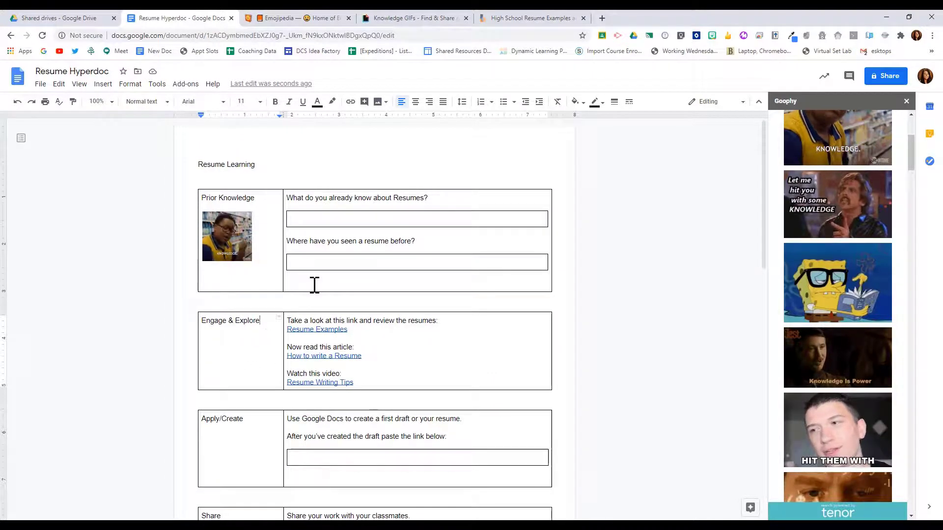
left_click(303, 221)
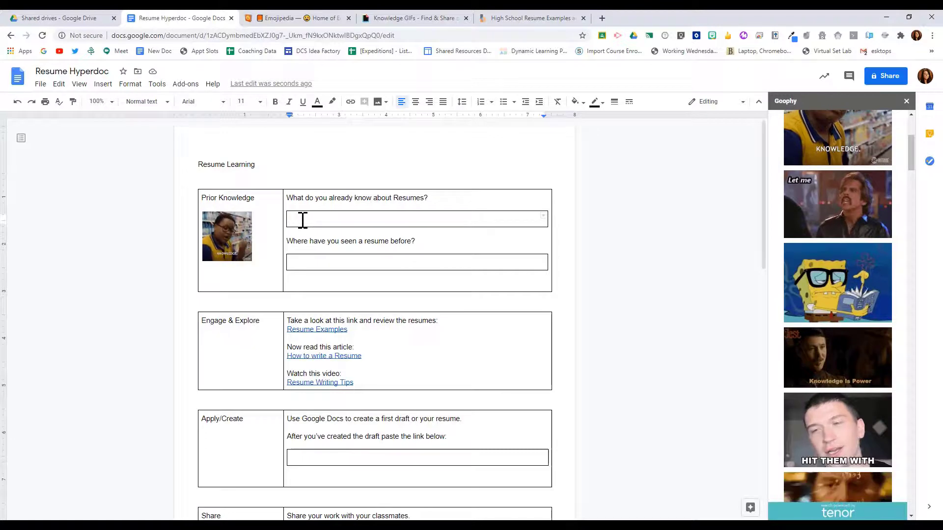
- Search Emojipedia for 'pencil' and copy the Pencil emoji
left_click(297, 18)
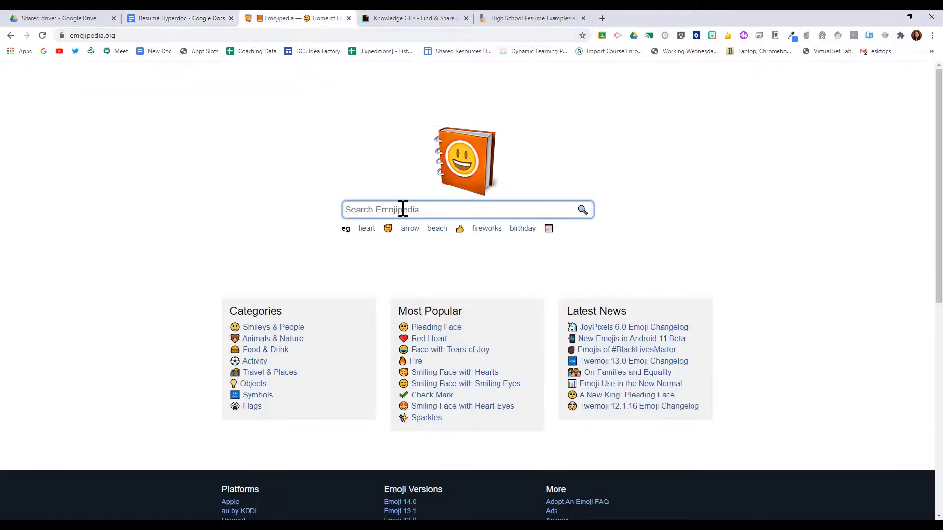
type("pencil")
key("Return")
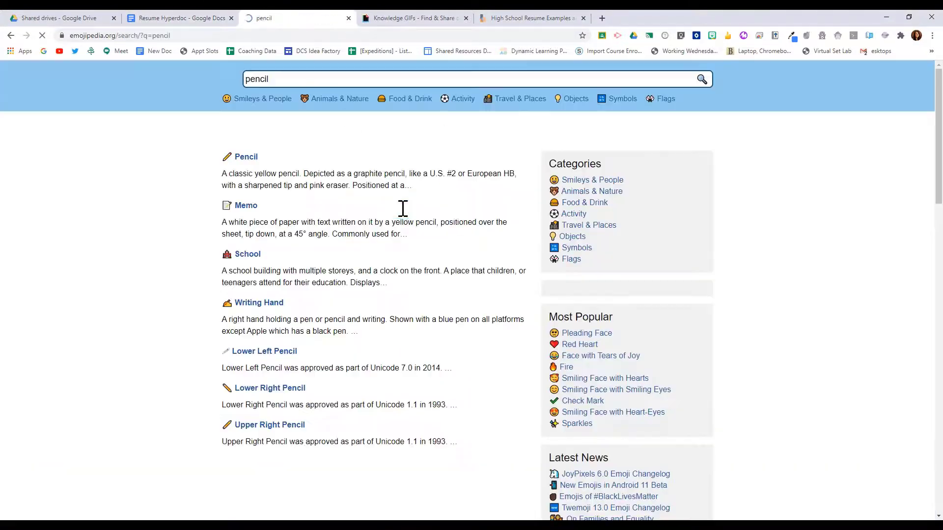
left_click(248, 202)
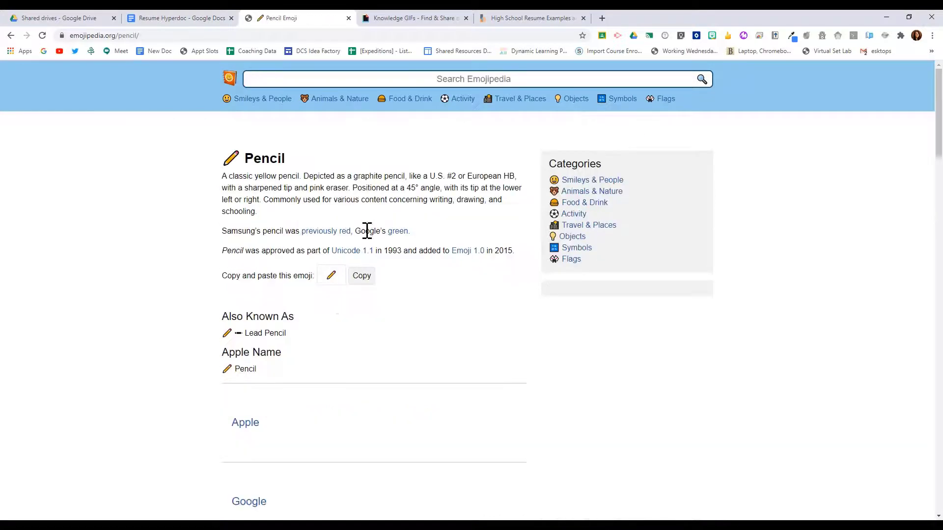
left_click(369, 281)
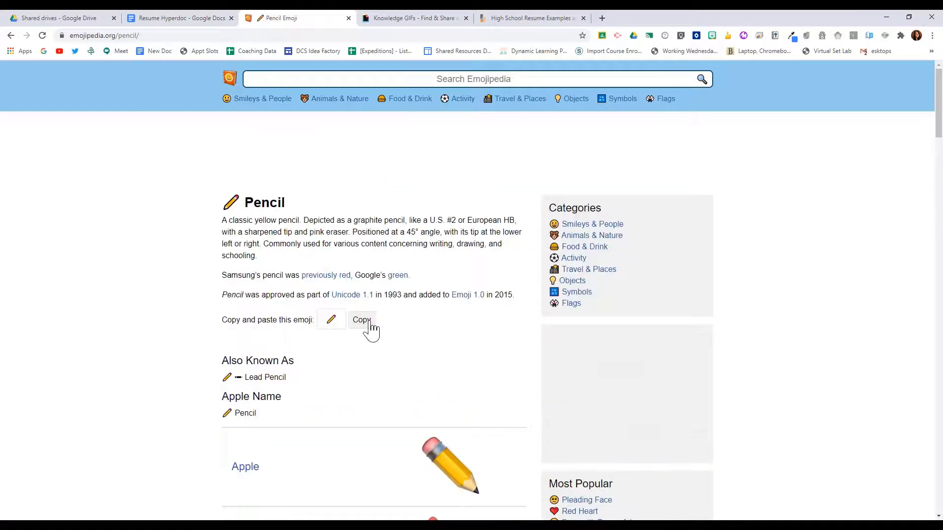
- Paste the pencil emoji into the Prior Knowledge answer boxes in the Resume Hyperdoc
left_click(182, 18)
key("ctrl+v")
left_click(314, 261)
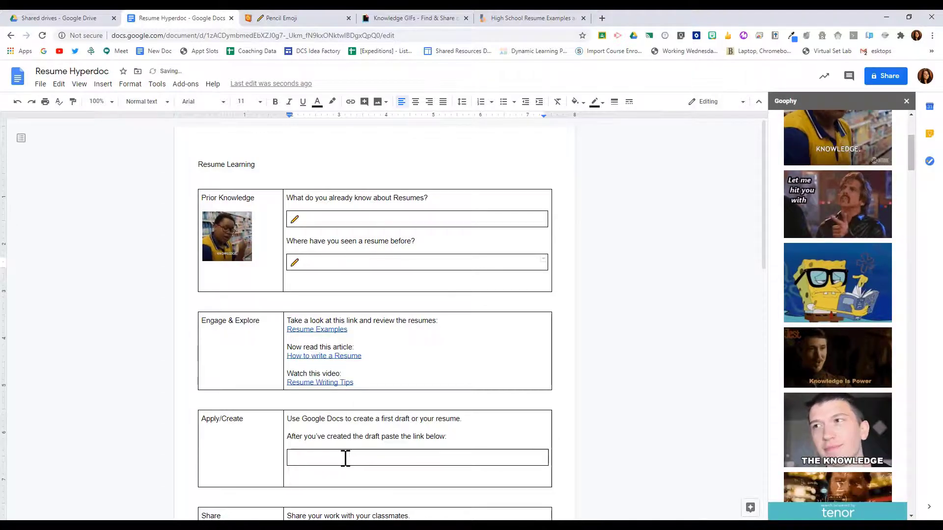
left_click(317, 458)
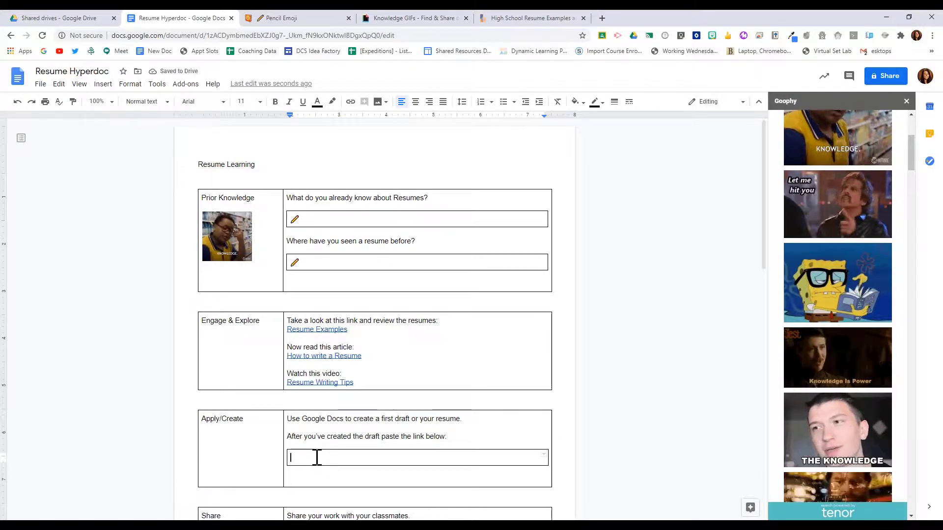
- Search Emojipedia for 'link' and copy the Link emoji
left_click(309, 18)
left_click(446, 79)
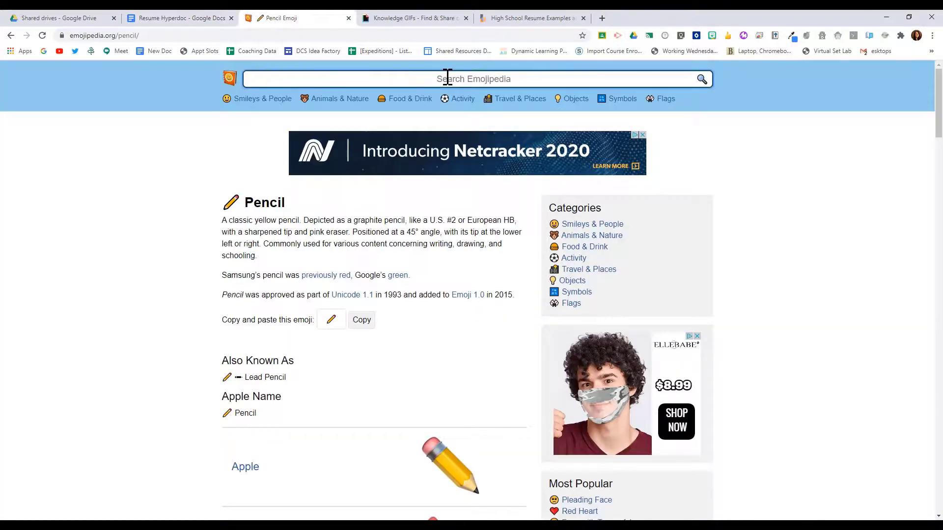
type("link")
key("Return")
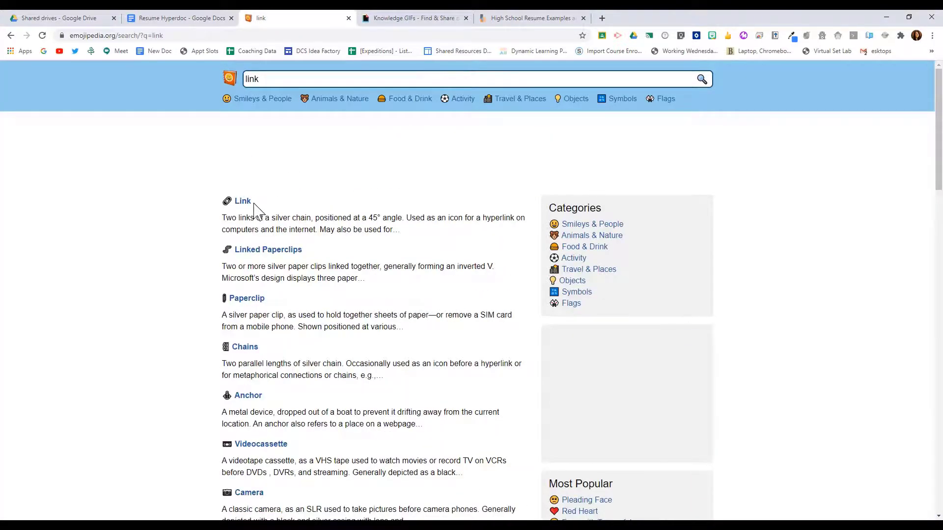
left_click(243, 202)
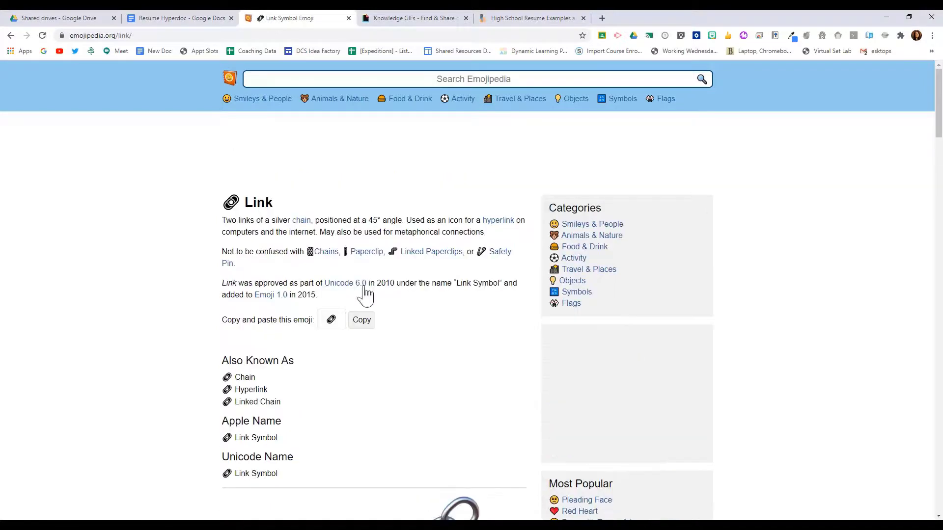
left_click(362, 320)
- Paste the link emoji into the Apply/Create answer box of the Resume Hyperdoc
left_click(197, 18)
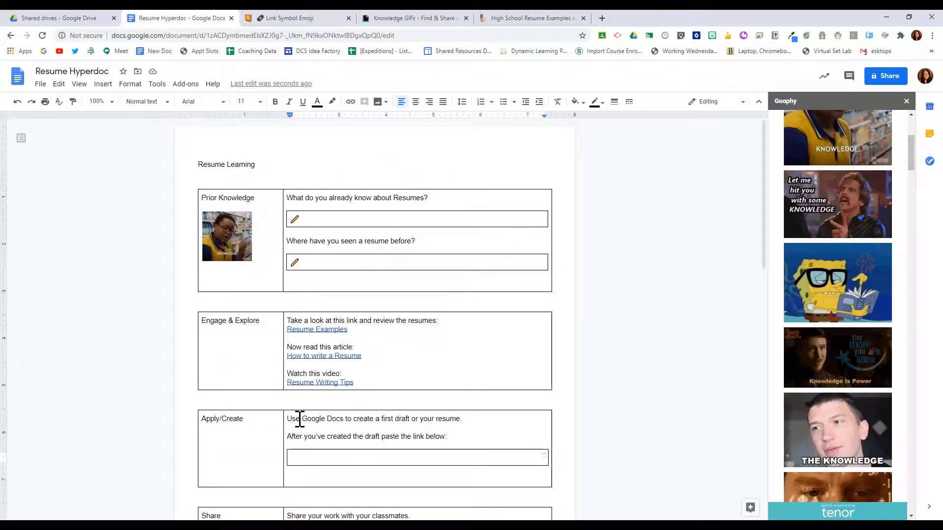
left_click(305, 457)
key("ctrl+v")
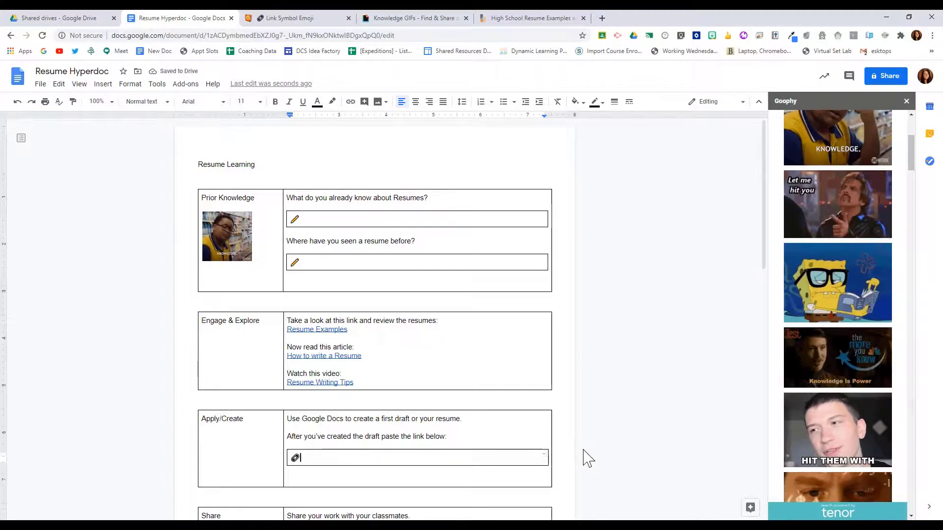
scroll(587, 458, "down", 2)
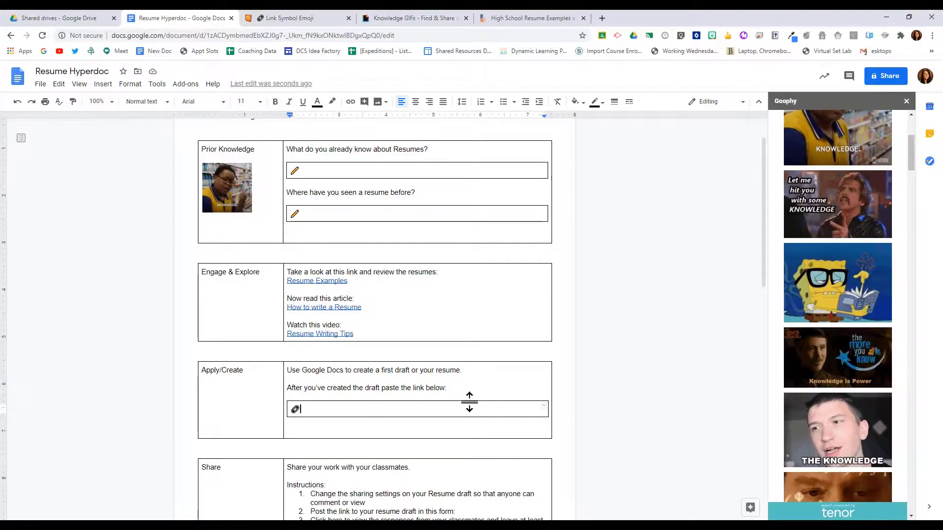
- Give the five section tables their cell fill colours
scroll(362, 278, "up", 2)
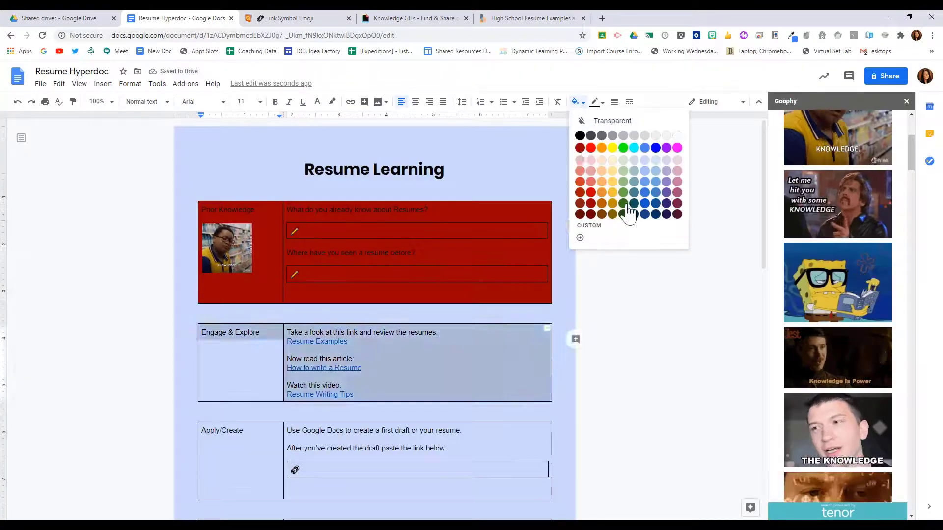
left_click(639, 215)
scroll(374, 295, "down", 15)
scroll(374, 294, "up", 15)
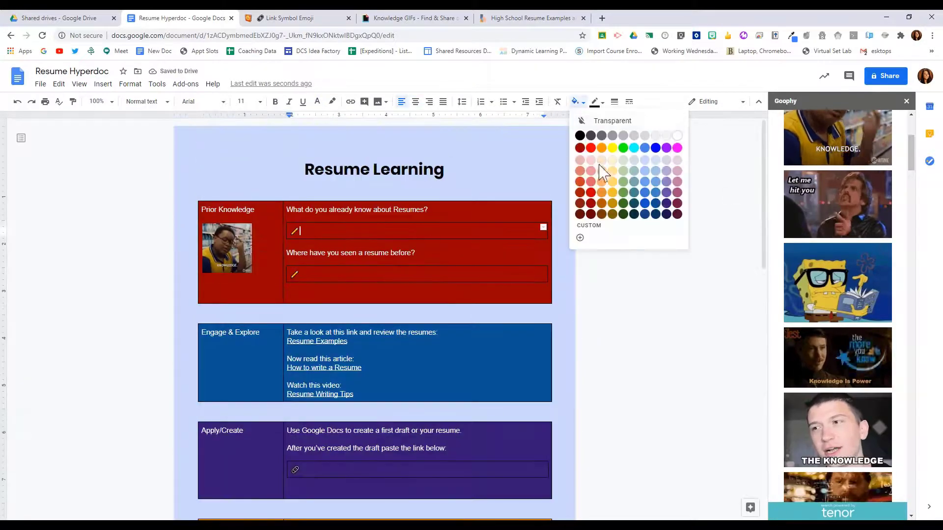
scroll(373, 295, "down", 15)
scroll(364, 373, "up", 10)
scroll(301, 360, "down", 5)
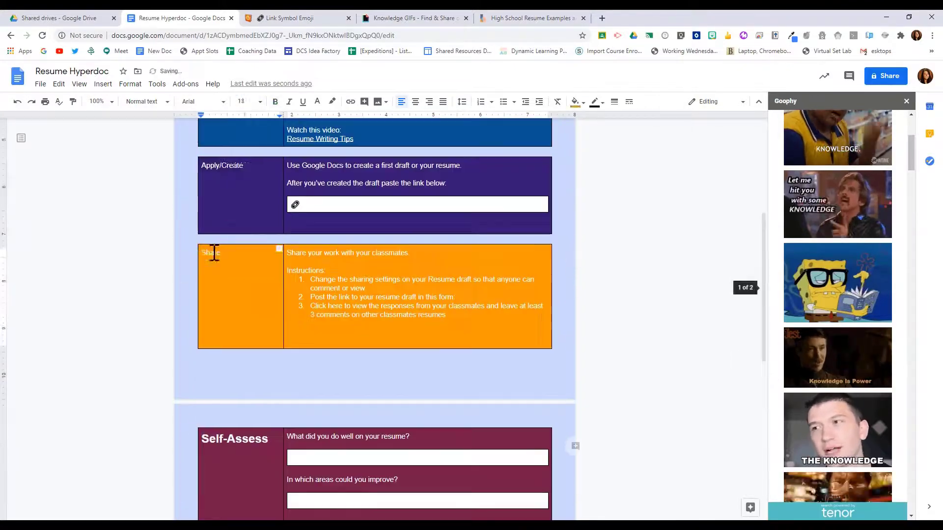
scroll(213, 250, "up", 10)
- Restyle the section title cells with larger heading formatting
left_click(200, 147)
scroll(427, 280, "down", 5)
scroll(427, 280, "up", 5)
left_click(40, 84)
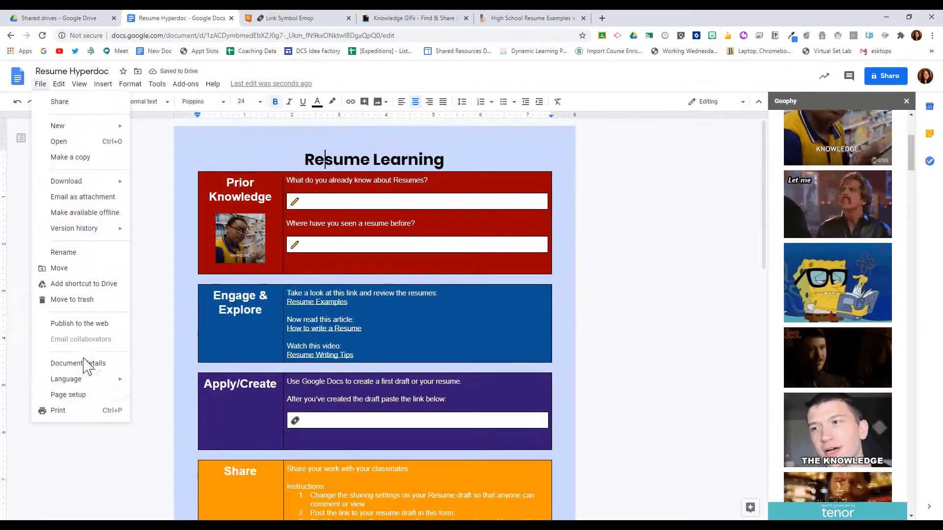
key("Escape")
scroll(382, 368, "down", 4)
scroll(382, 369, "up", 10)
scroll(867, 270, "down", 5)
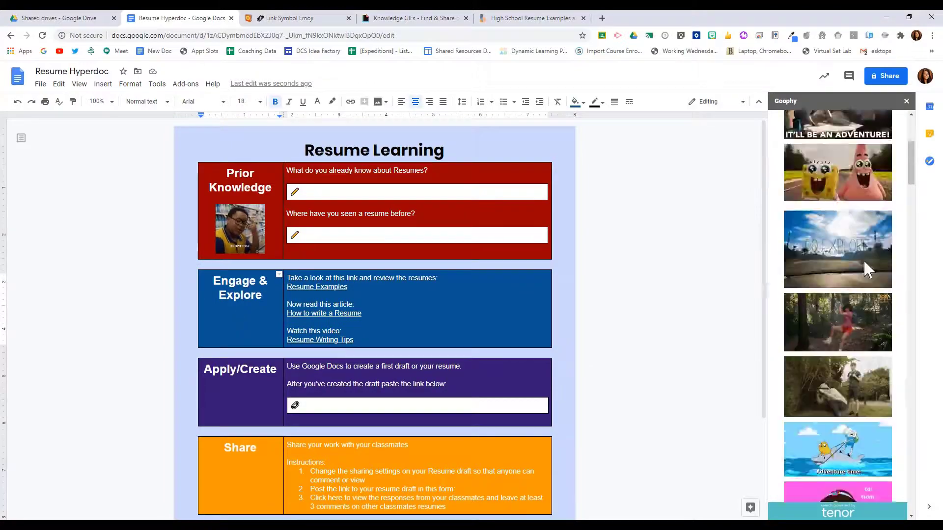
- Insert a GO EXPLORE GIF in Engage & Explore and a qualifications GIF in Apply/Create, resized to fit
left_click(868, 270)
left_click_drag(411, 440, 268, 342)
scroll(838, 294, "down", 5)
left_click(838, 316)
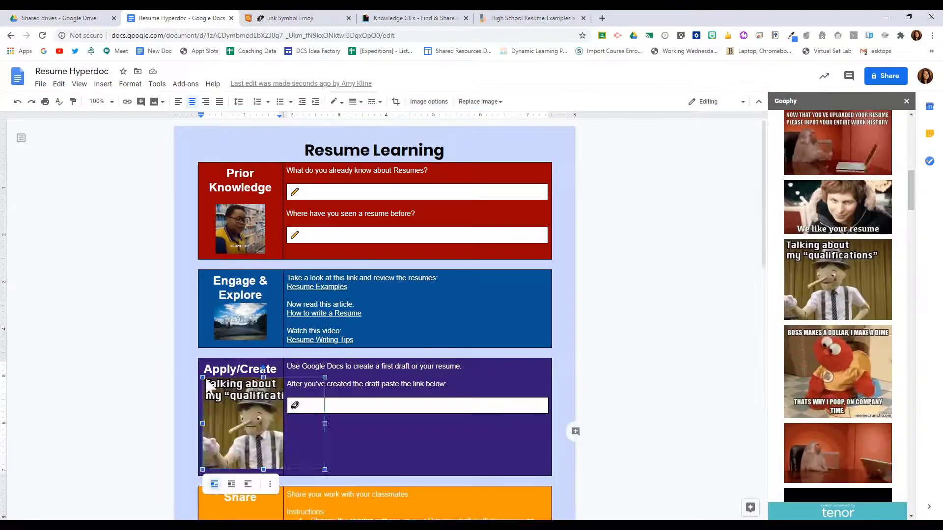
left_click_drag(283, 479, 268, 419)
scroll(838, 295, "up", 10)
scroll(819, 162, "down", 10)
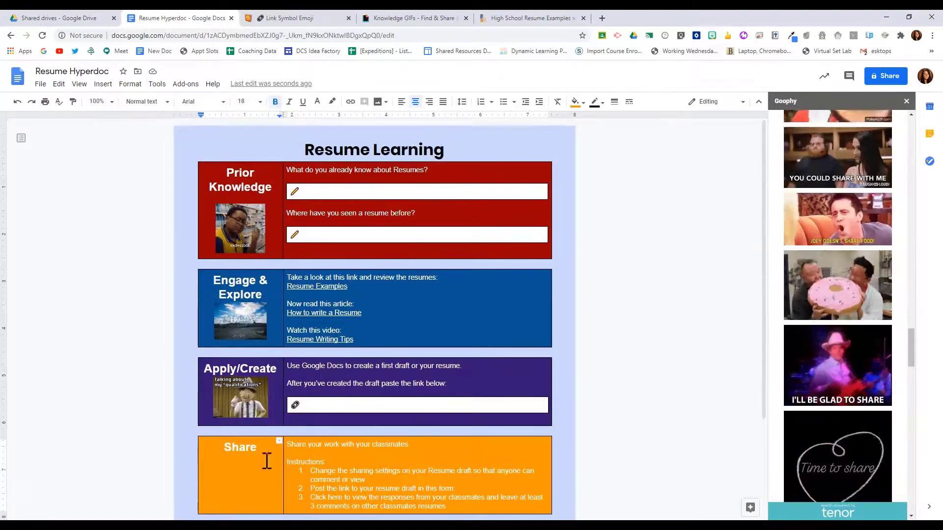
left_click(240, 403)
- Type 'Click Here' at the end of instruction item 2 and zoom the page to 75%
left_click(455, 495)
type("Click Here")
left_click(101, 102)
left_click(101, 139)
left_click(906, 100)
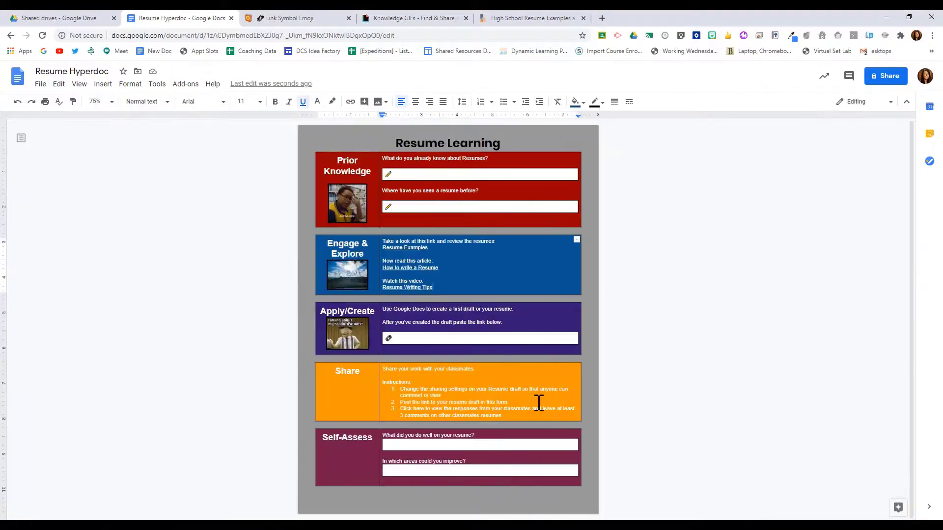
left_click(537, 402)
- Add '>' and a Google Forms logo after 'Click Here', linked to forms.google.com
key("ctrl+t")
type("forms logo")
key("Return")
left_click(182, 18)
type(">")
key("ctrl+v")
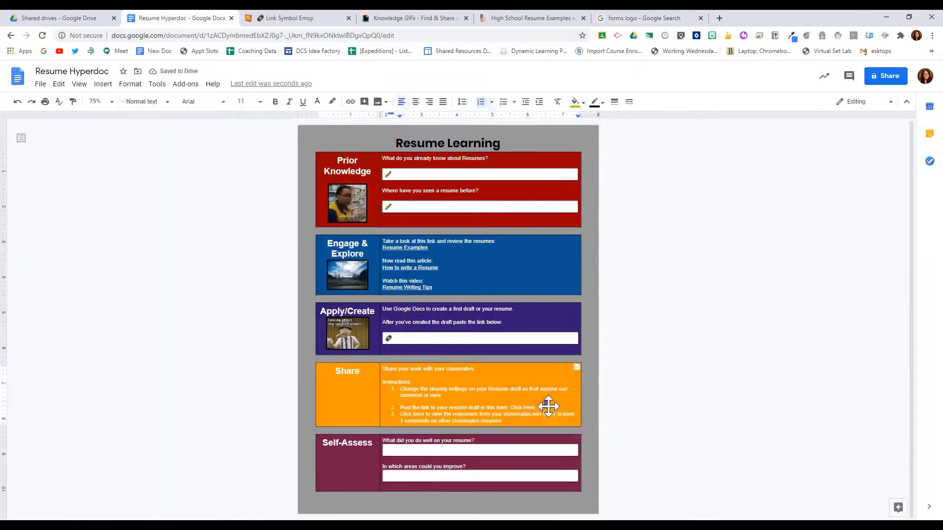
left_click(547, 405)
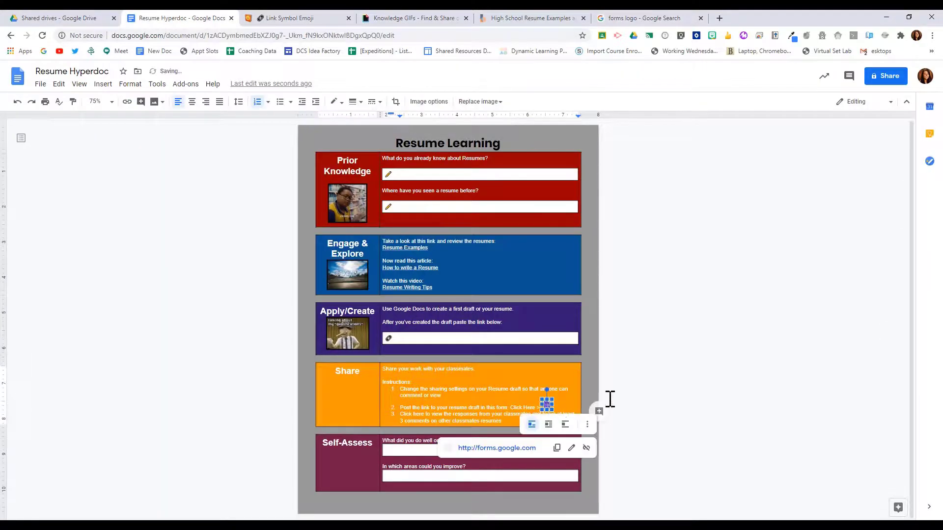
left_click(662, 389)
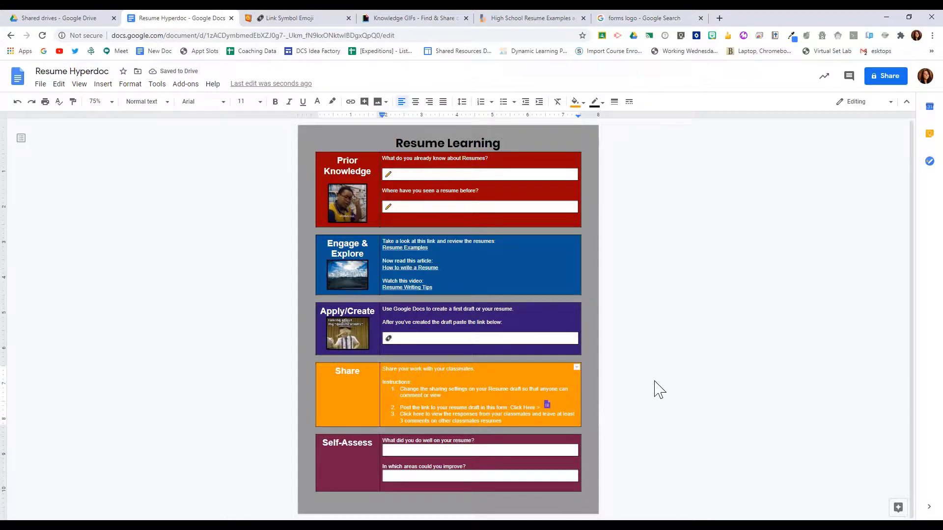